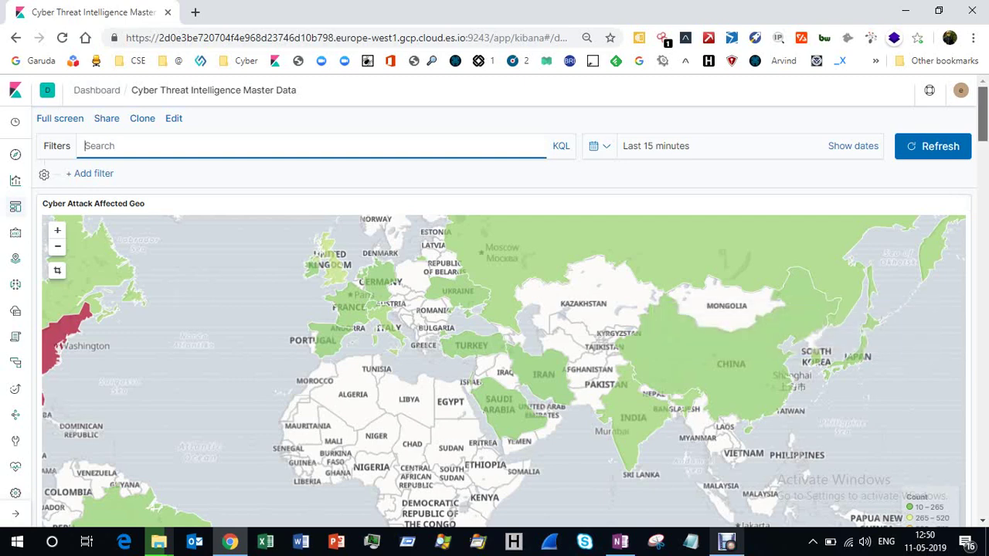
Scroll through the Cyber Threat Intelligence Master Data dashboard panels and back up.
scroll(502, 347, "down", 1)
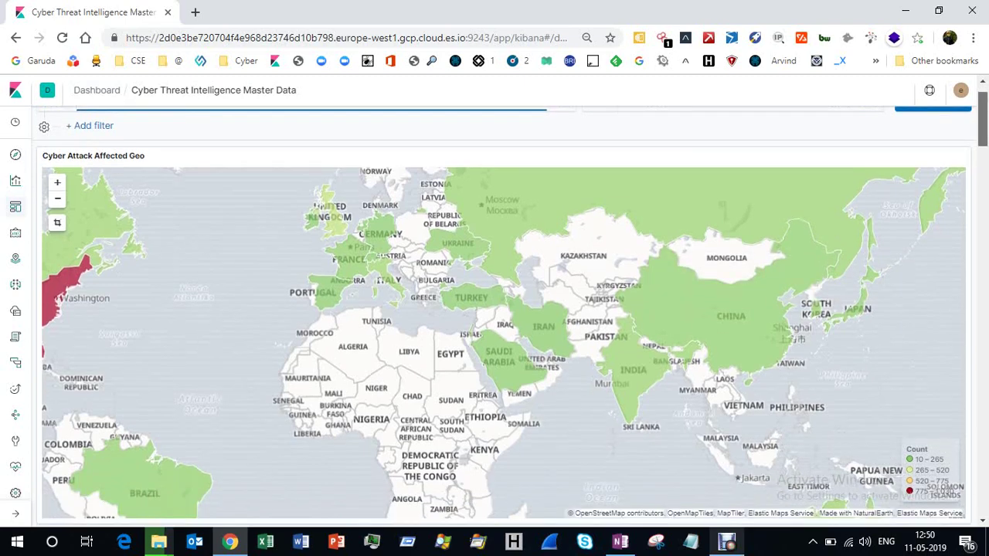
scroll(502, 309, "down", 3)
scroll(502, 308, "down", 1)
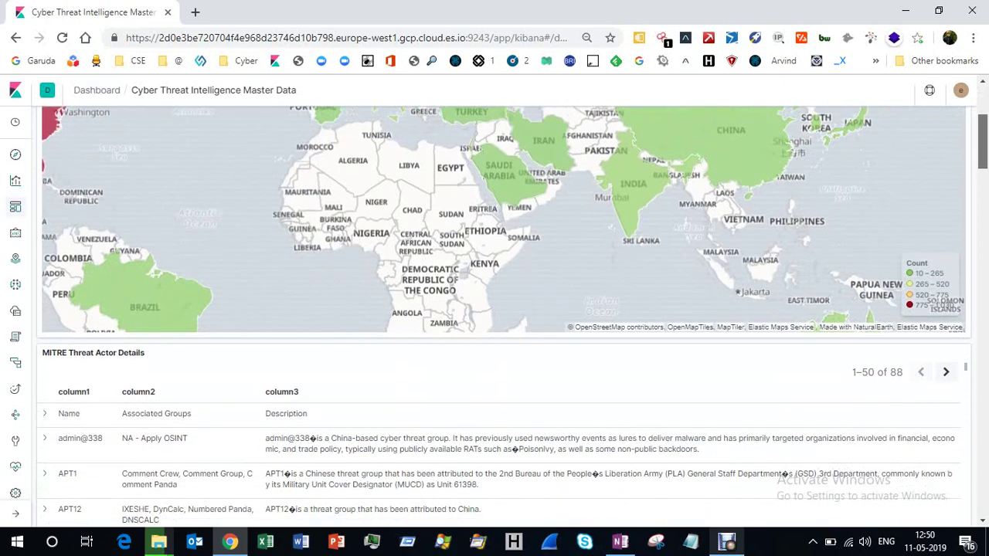
scroll(502, 309, "up", 5)
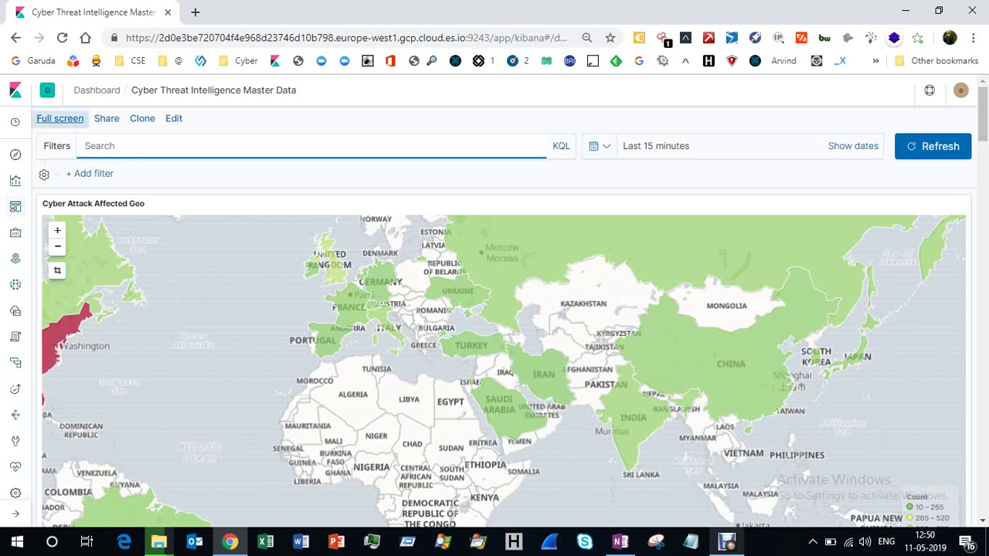
Expand the dashboard to full-screen view and make Chrome fill the screen with F11.
left_click(59, 118)
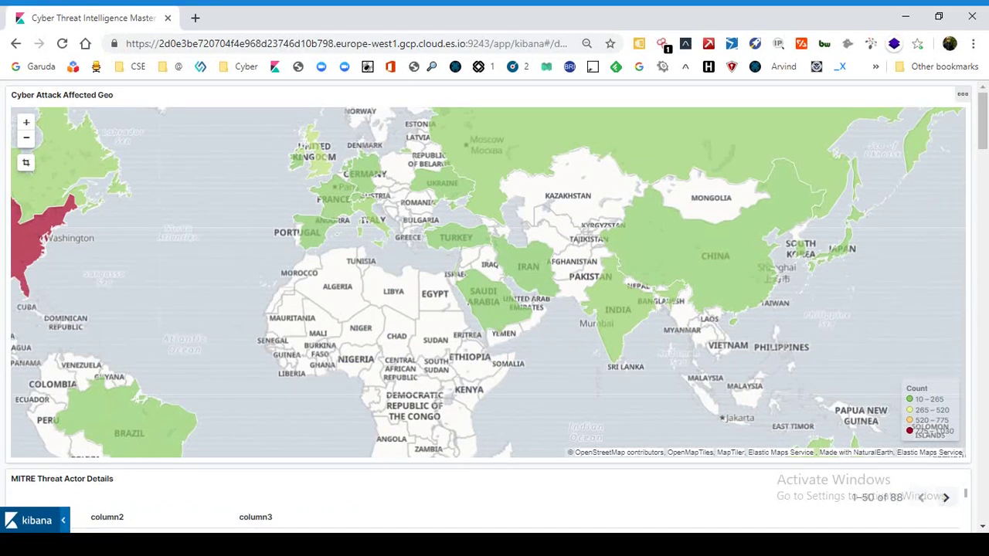
key("F11")
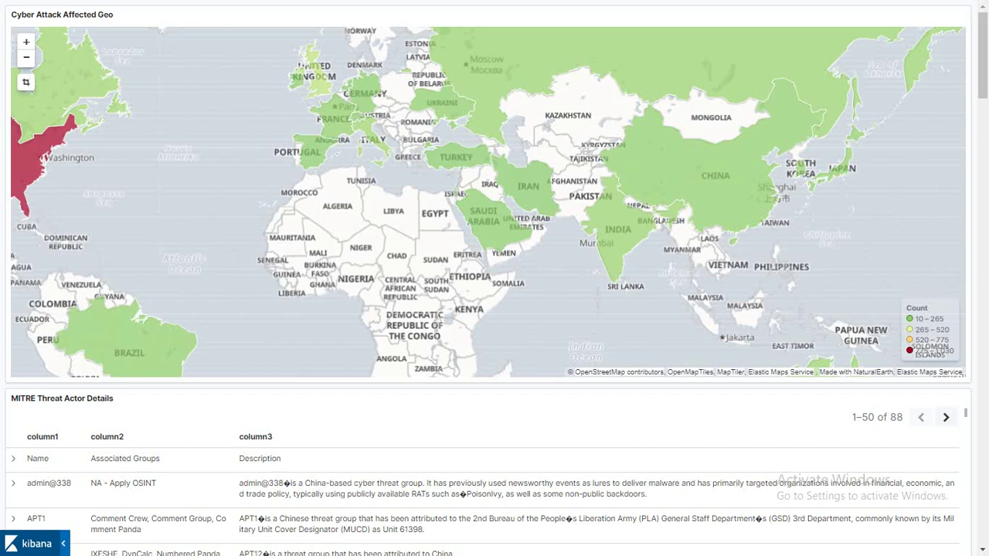
Filter the dashboard to India (Geography: IN) from the map and review the filtered panels.
left_click(618, 232)
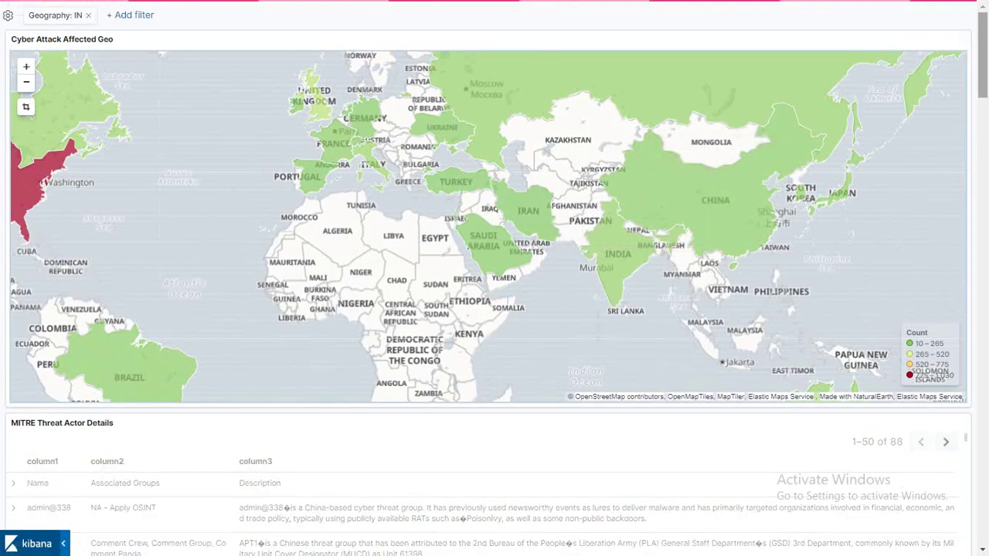
scroll(494, 278, "down", 2)
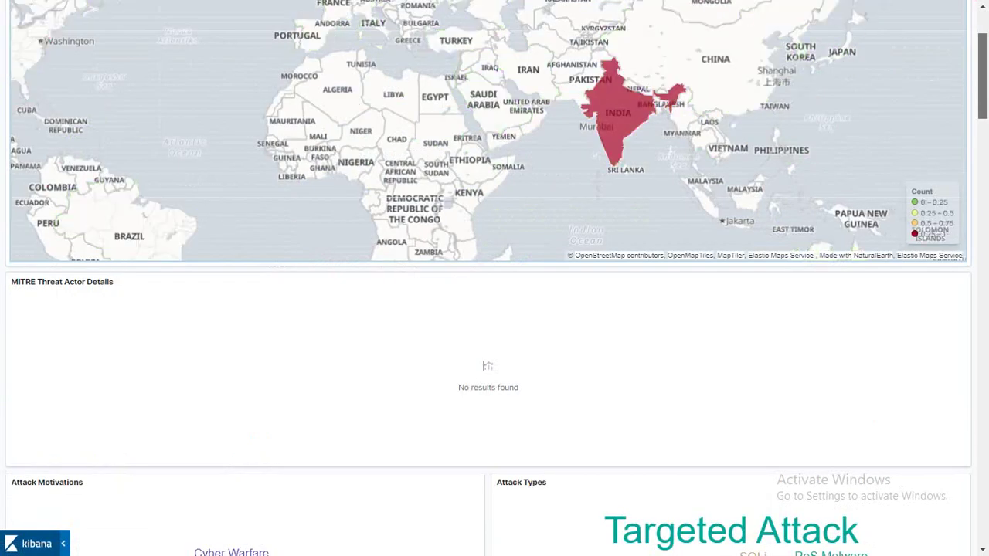
scroll(494, 278, "down", 4)
scroll(494, 278, "down", 1)
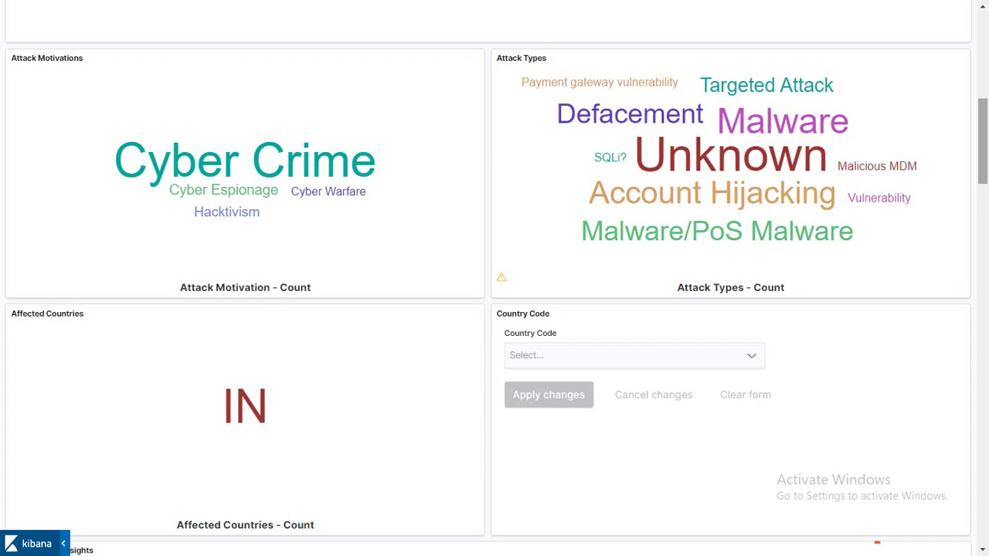
scroll(495, 278, "down", 5)
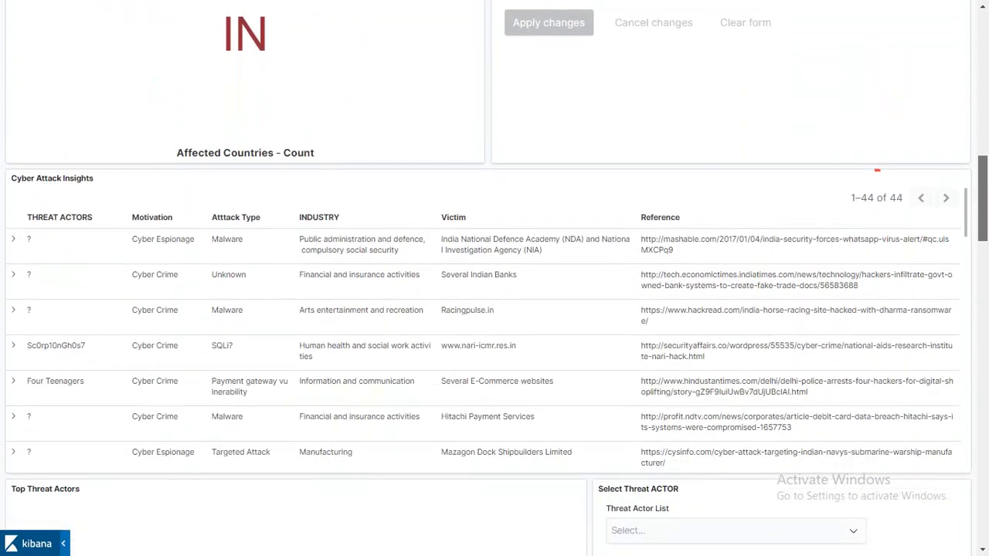
scroll(494, 278, "down", 1)
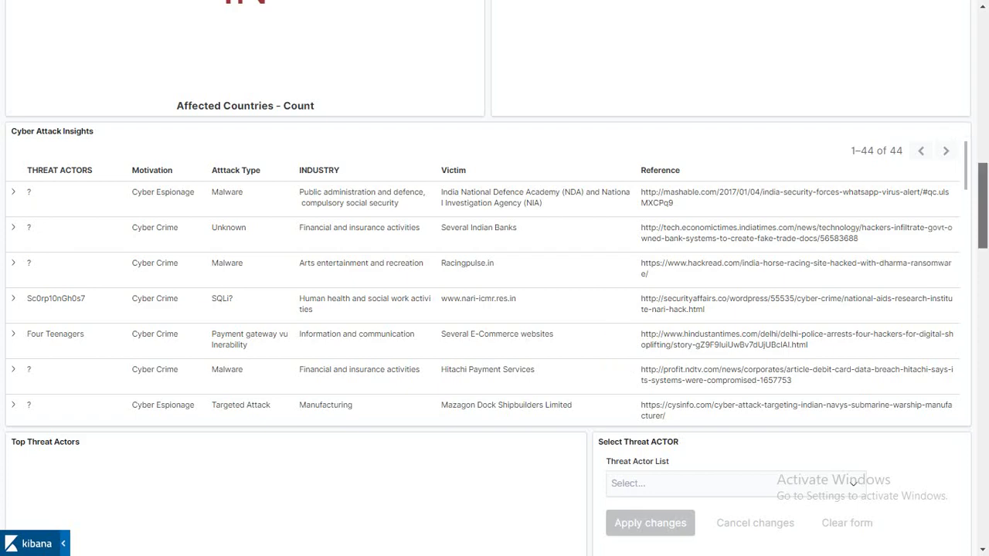
scroll(853, 481, "down", 6)
scroll(494, 278, "down", 15)
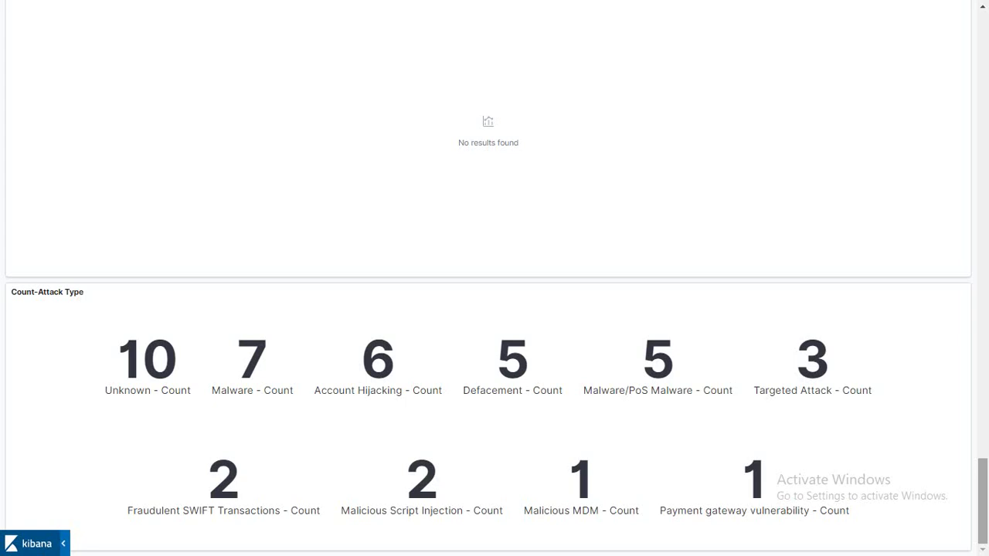
left_click_drag(983, 500, 982, 123)
scroll(495, 278, "up", 6)
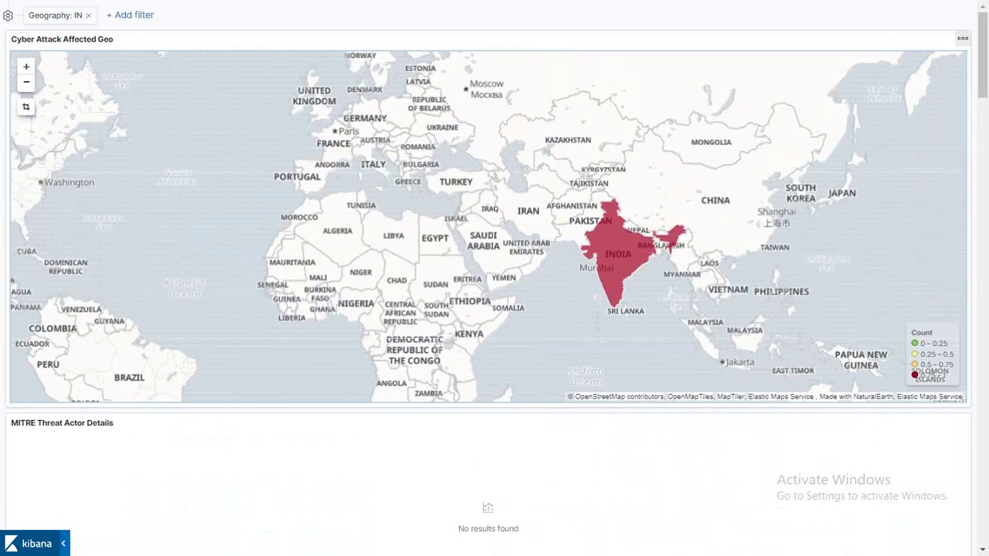
Scroll down through the unfiltered worldwide dashboard panels.
scroll(494, 278, "down", 1)
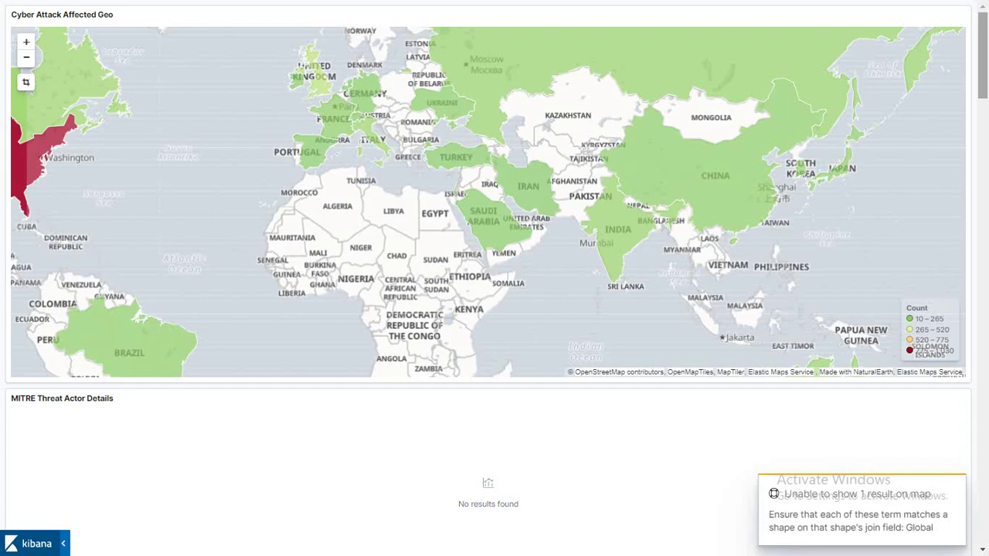
scroll(495, 278, "down", 3)
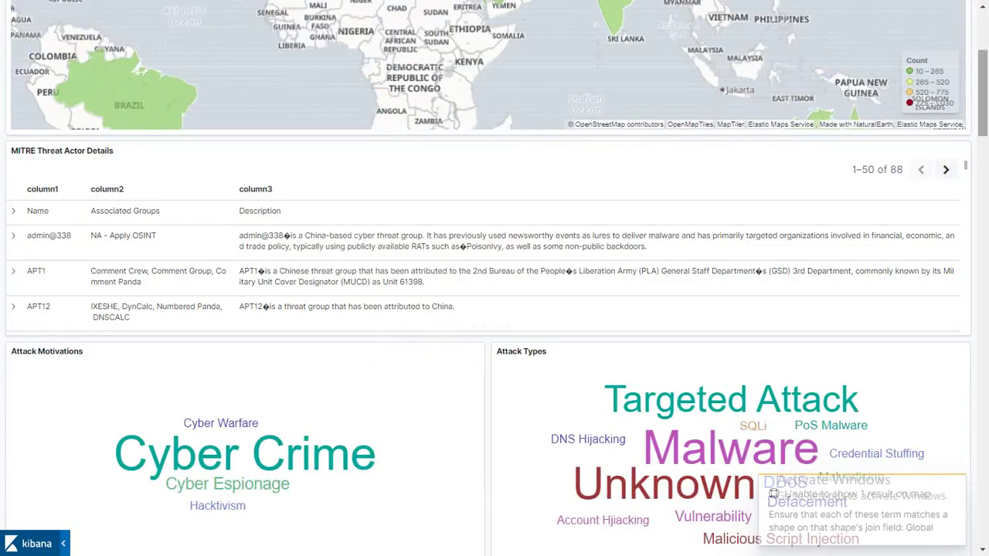
scroll(494, 278, "down", 9)
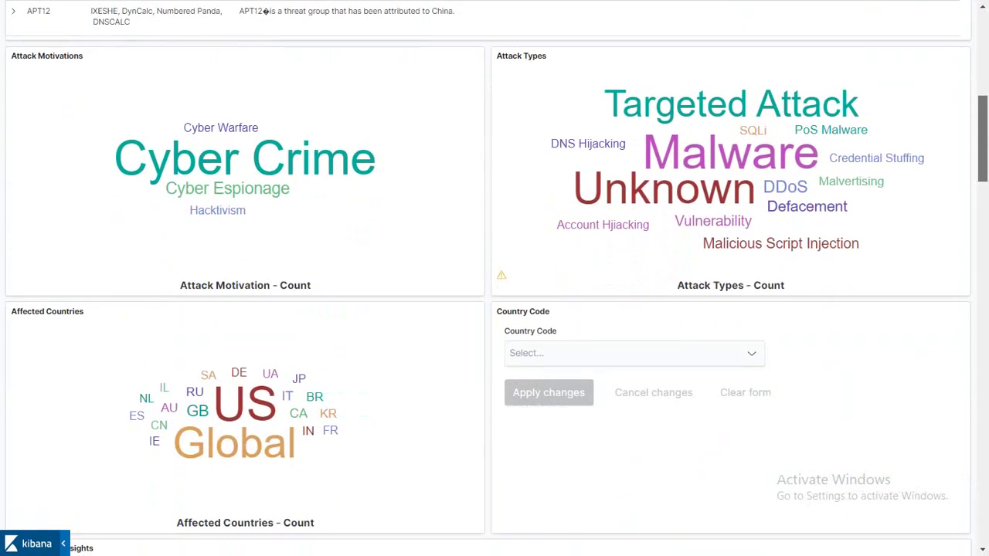
scroll(494, 278, "down", 4)
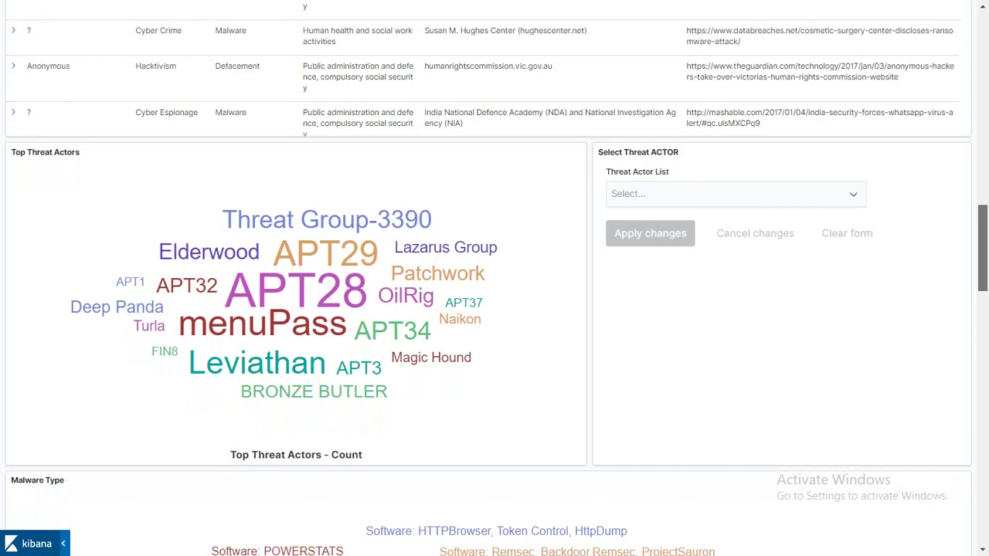
Open the Threat Actor List dropdown and scroll through the remaining panels.
left_click(734, 194)
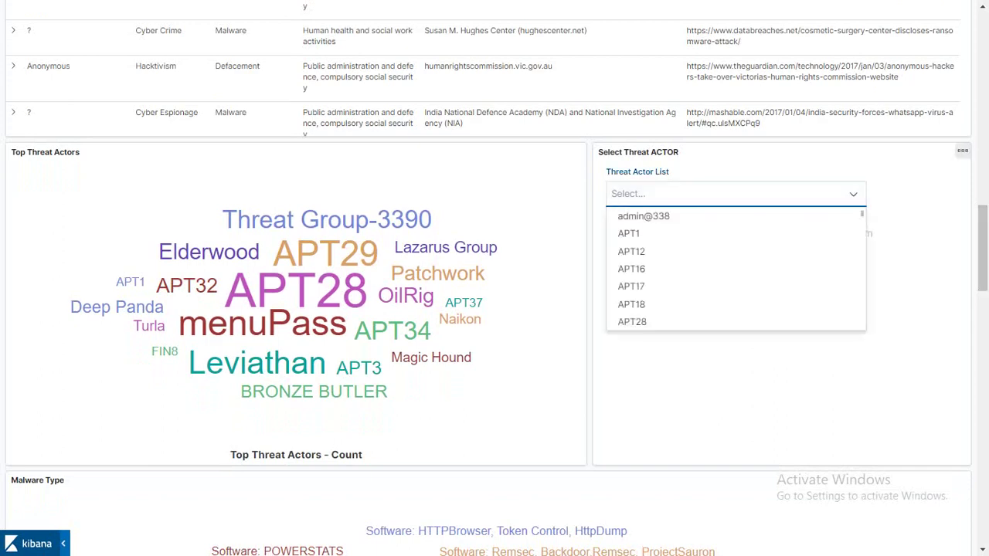
scroll(734, 194, "down", 2)
scroll(494, 279, "down", 2)
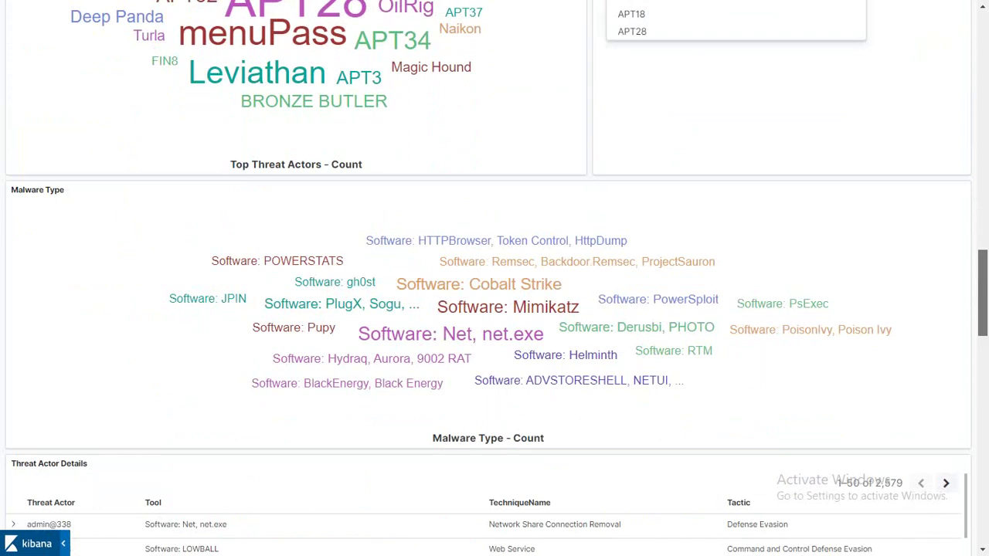
scroll(495, 278, "down", 5)
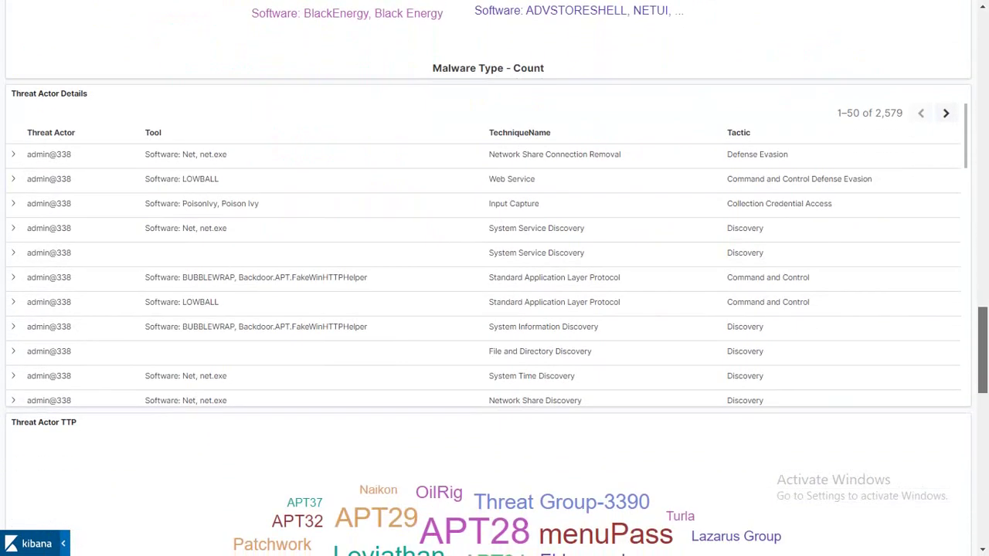
scroll(495, 278, "down", 6)
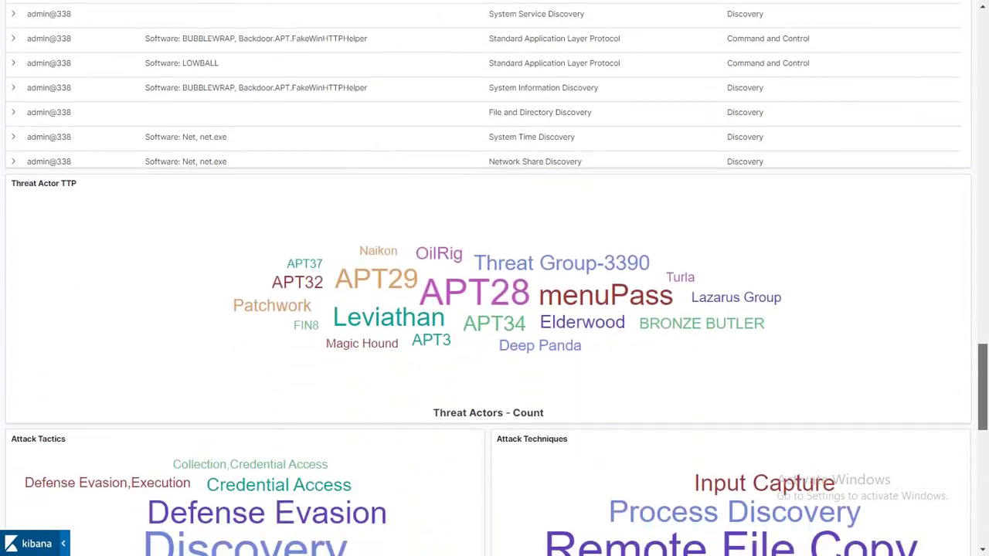
scroll(495, 278, "down", 7)
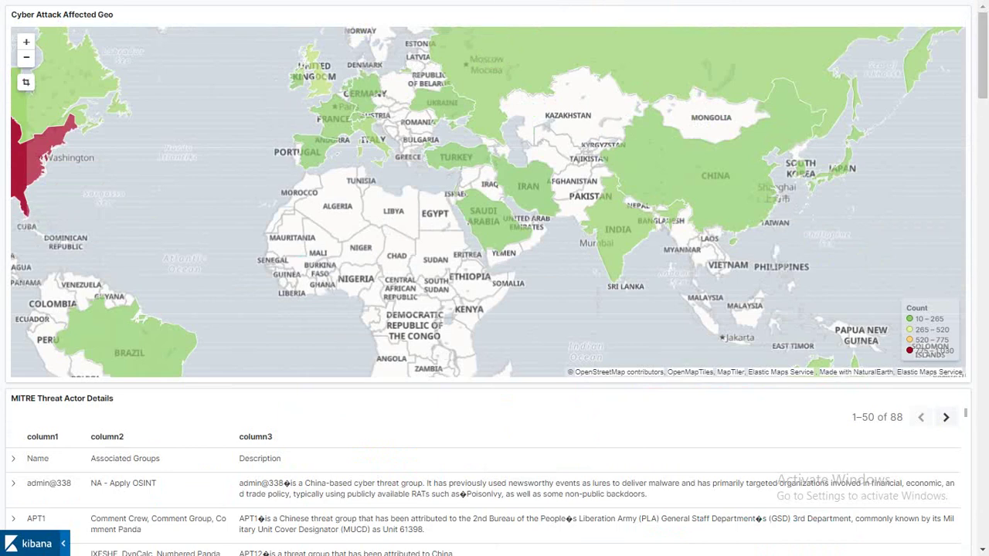
Exit full-screen, search the dashboard for FIN7, and check the MITRE Threat Actor Details panel.
key("F11")
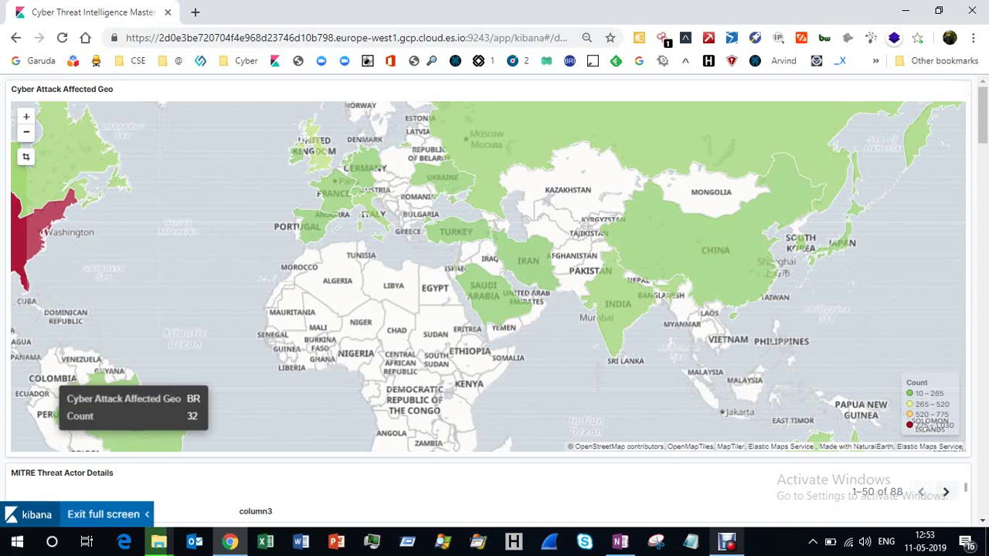
left_click(34, 513)
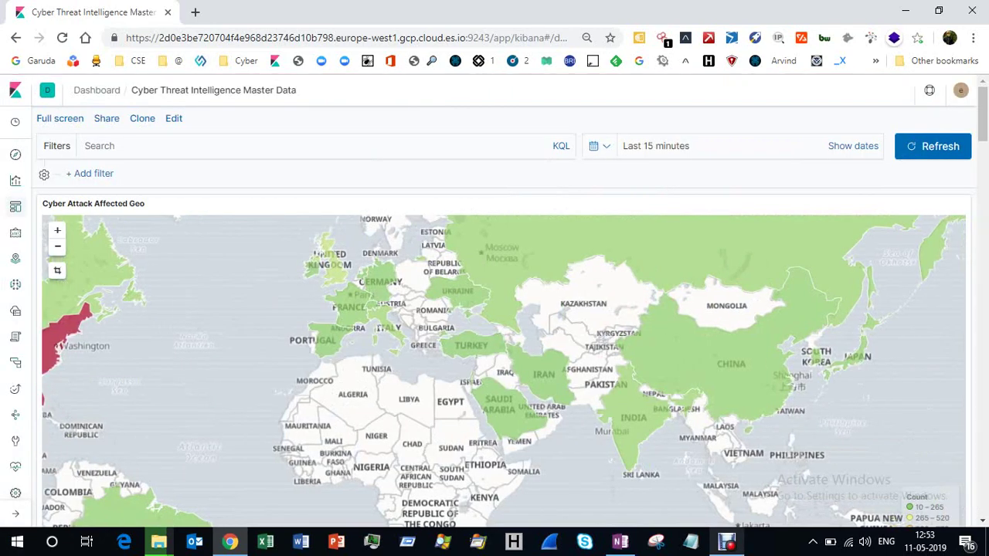
left_click(93, 145)
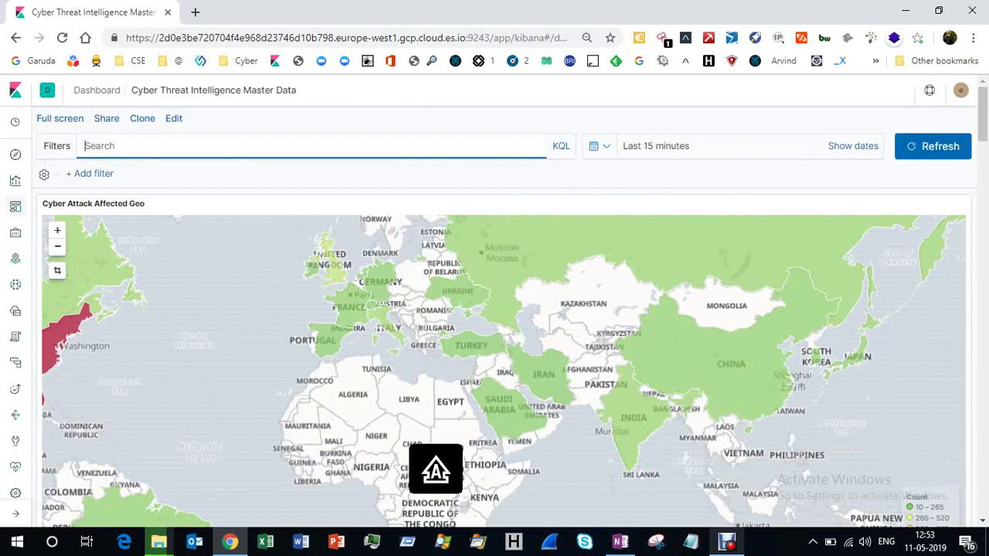
type("FIN7")
key("Return")
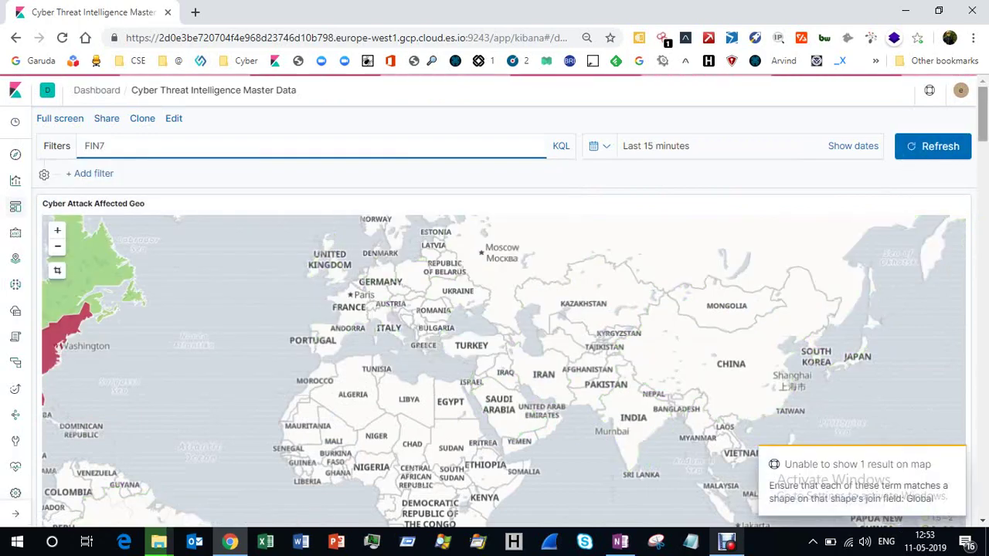
scroll(502, 316, "down", 2)
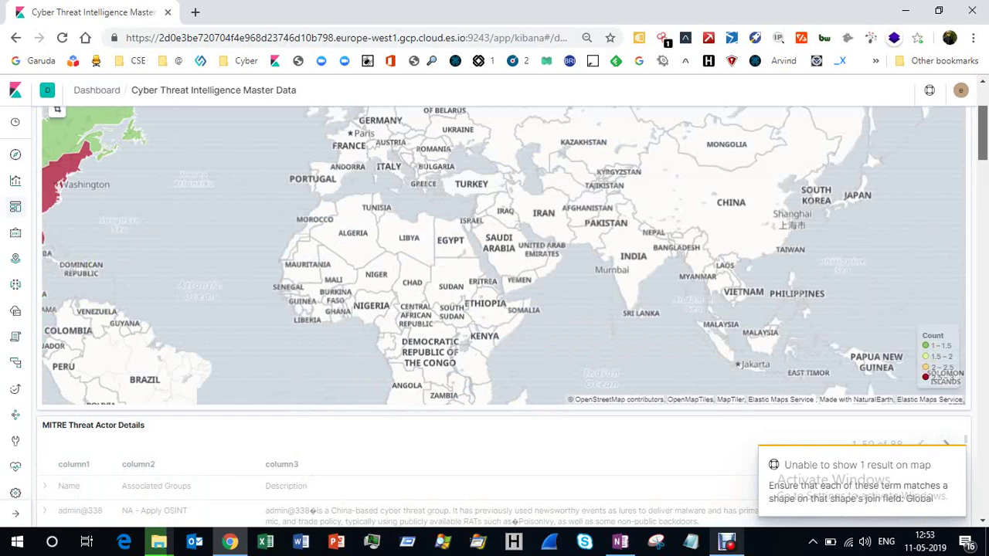
scroll(502, 316, "up", 1)
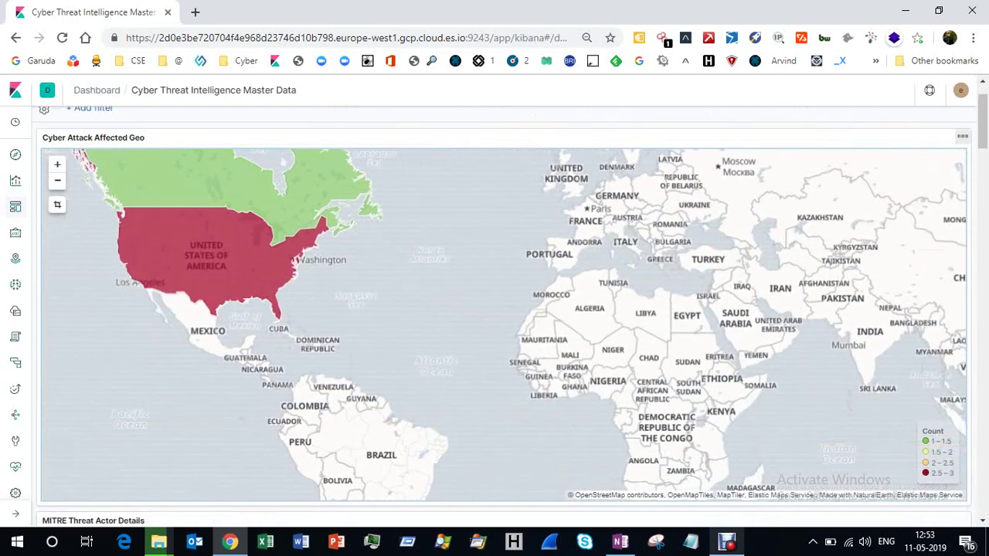
scroll(502, 309, "down", 5)
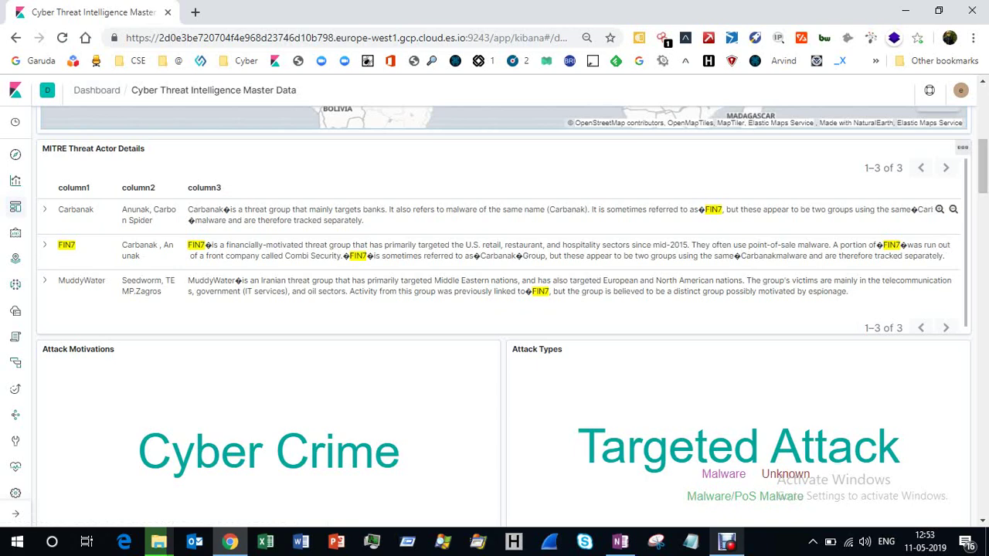
scroll(503, 309, "down", 3)
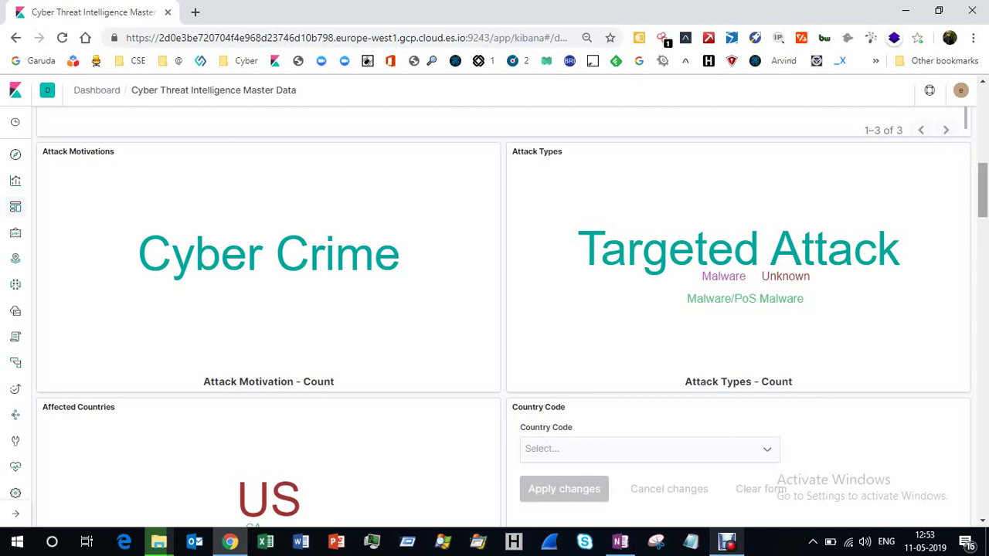
scroll(982, 191, "down", 4)
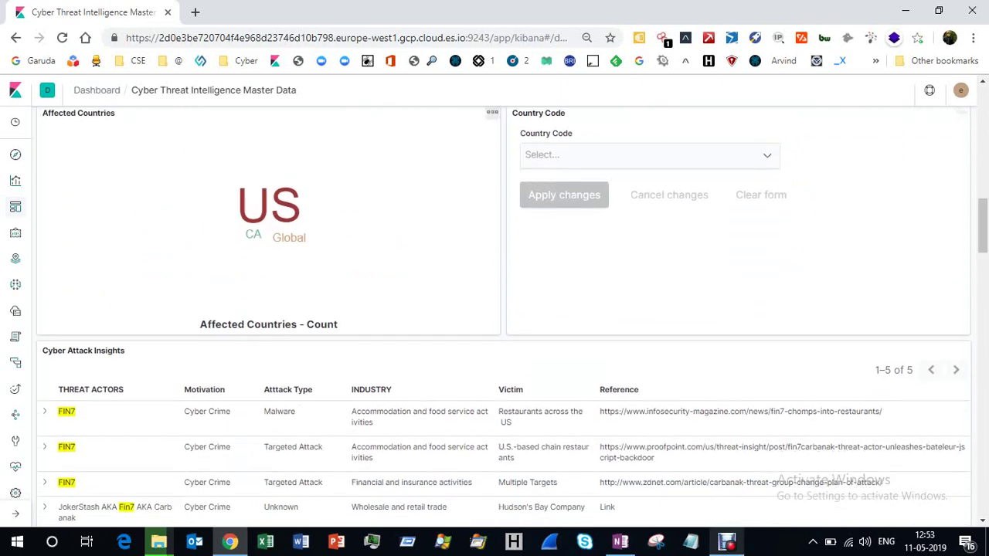
scroll(981, 232, "down", 2)
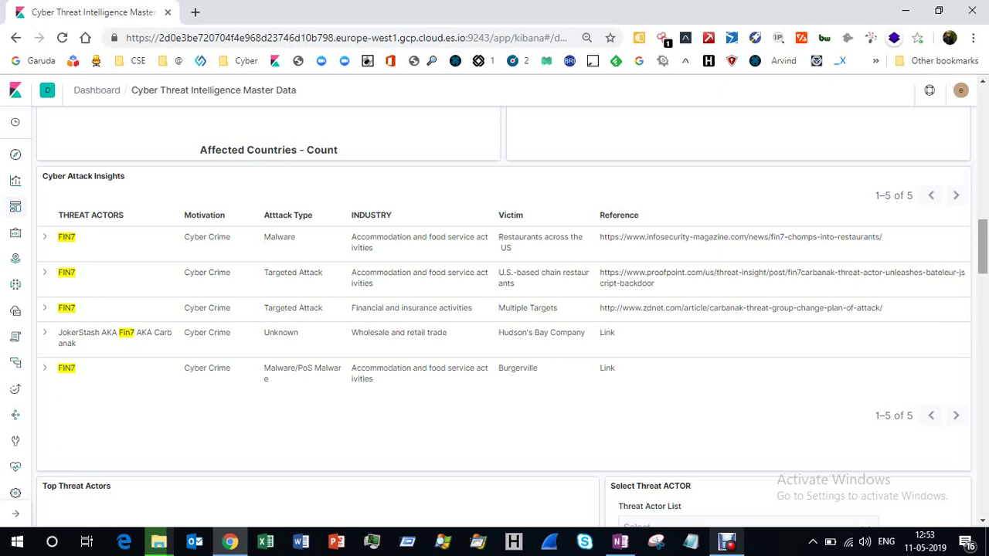
scroll(504, 308, "down", 9)
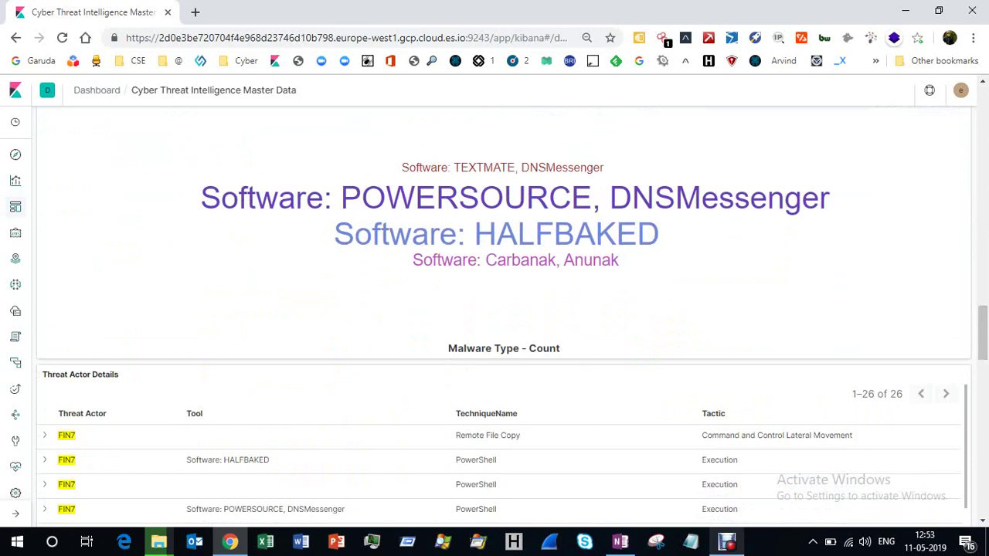
scroll(503, 343, "down", 3)
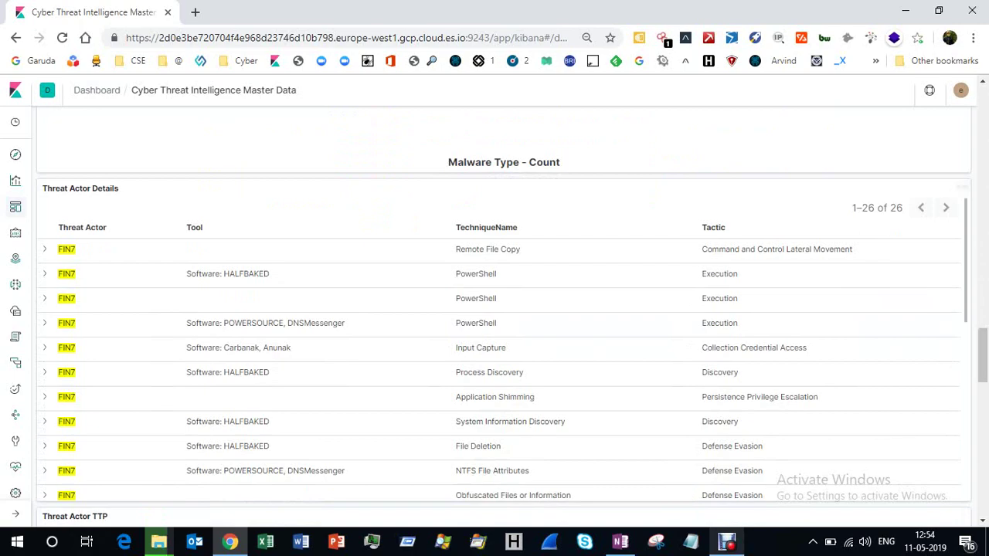
scroll(504, 327, "down", 3)
scroll(503, 324, "down", 10)
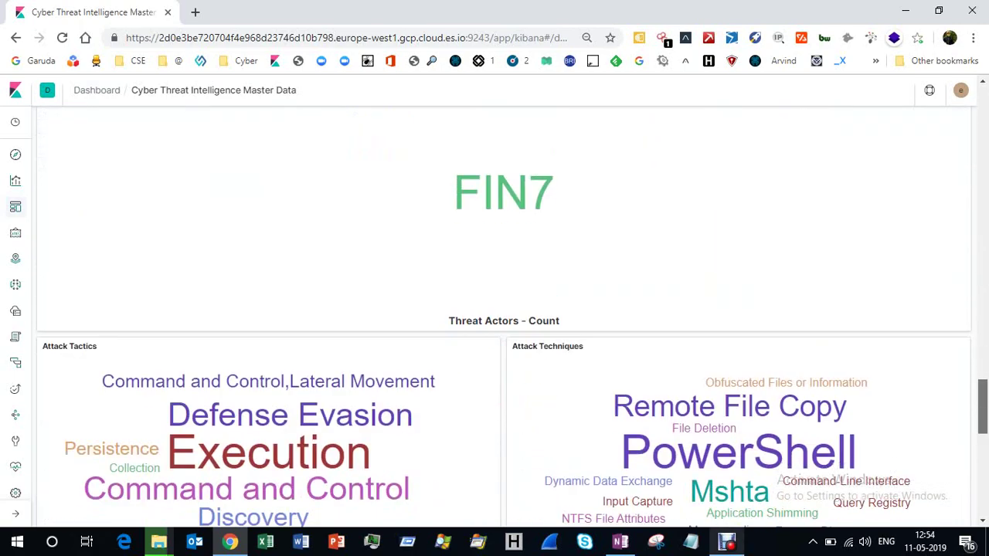
scroll(504, 325, "up", 3)
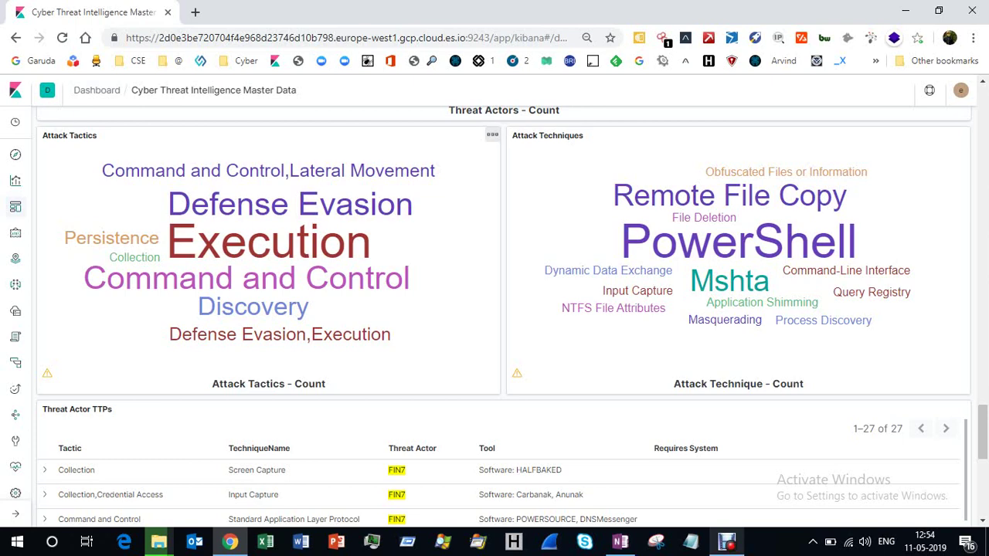
scroll(983, 433, "down", 6)
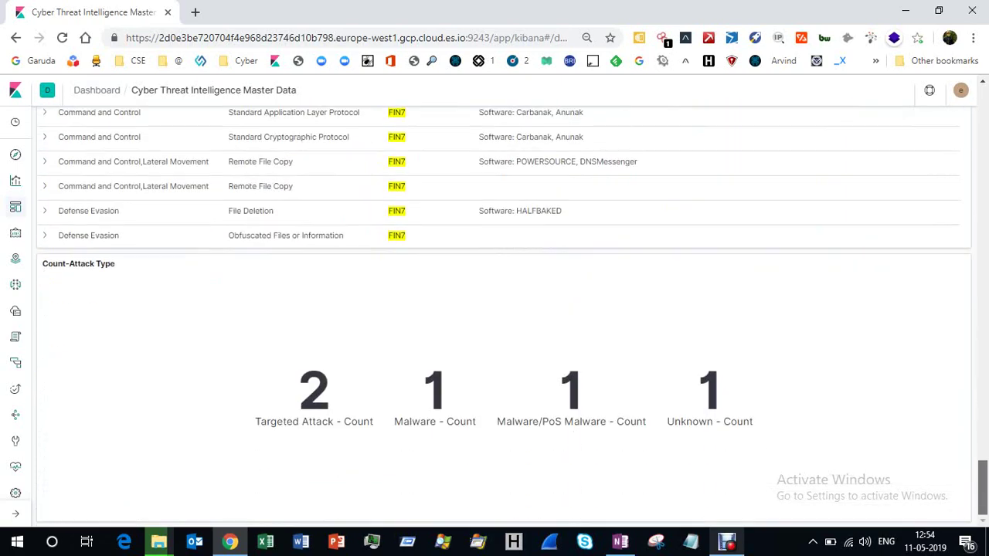
scroll(503, 313, "up", 4)
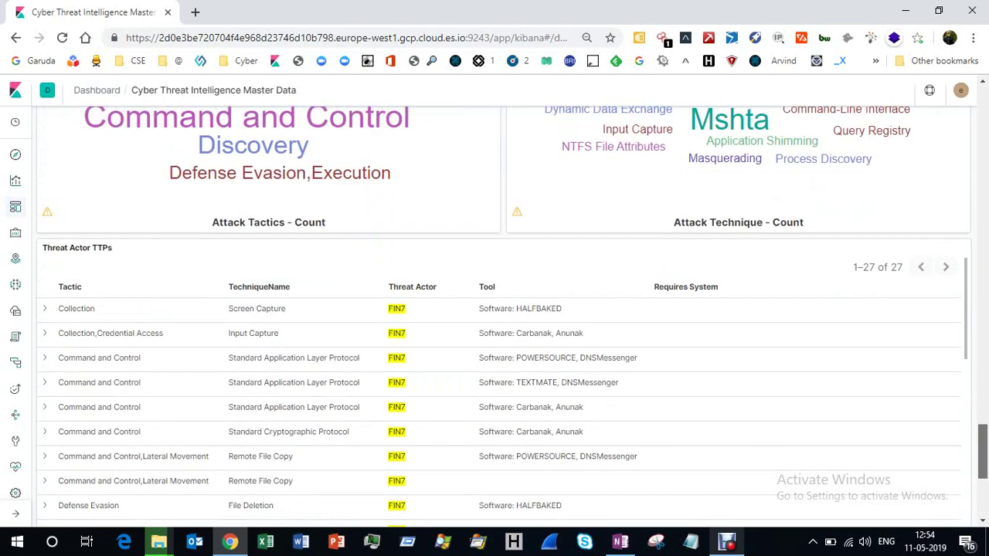
scroll(504, 313, "up", 10)
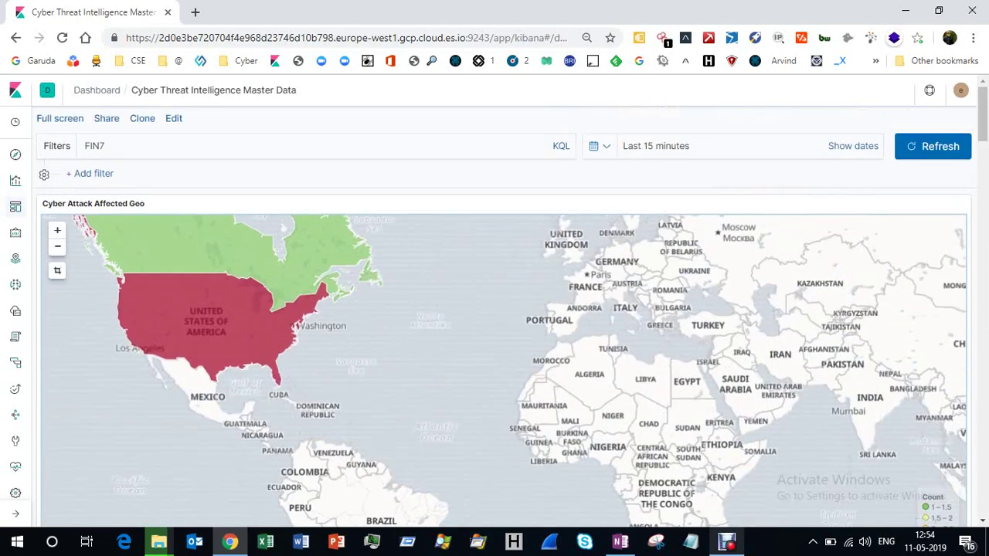
Replace the FIN7 query with DDOS and scroll through the 74 DDoS attack results.
double_click(94, 146)
type("DDOS")
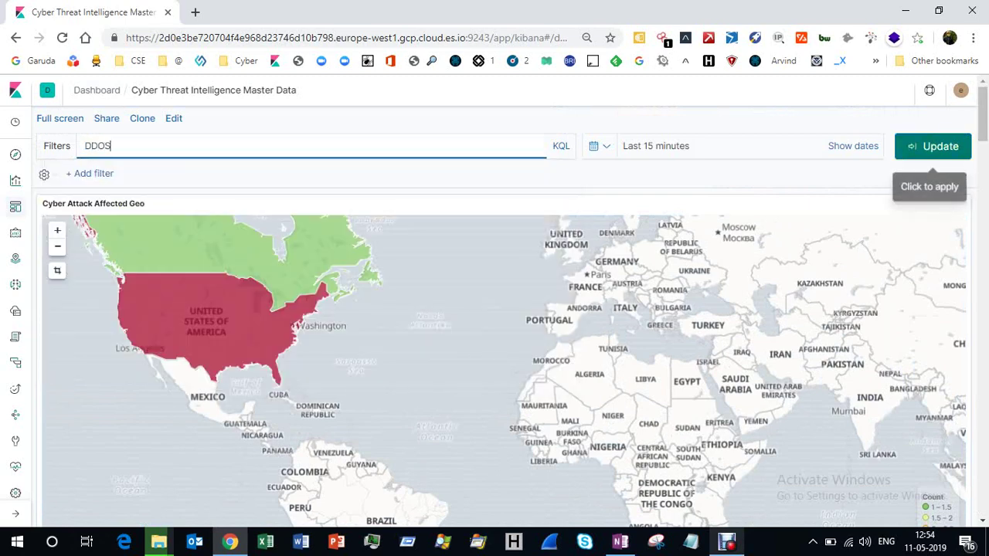
key("Return")
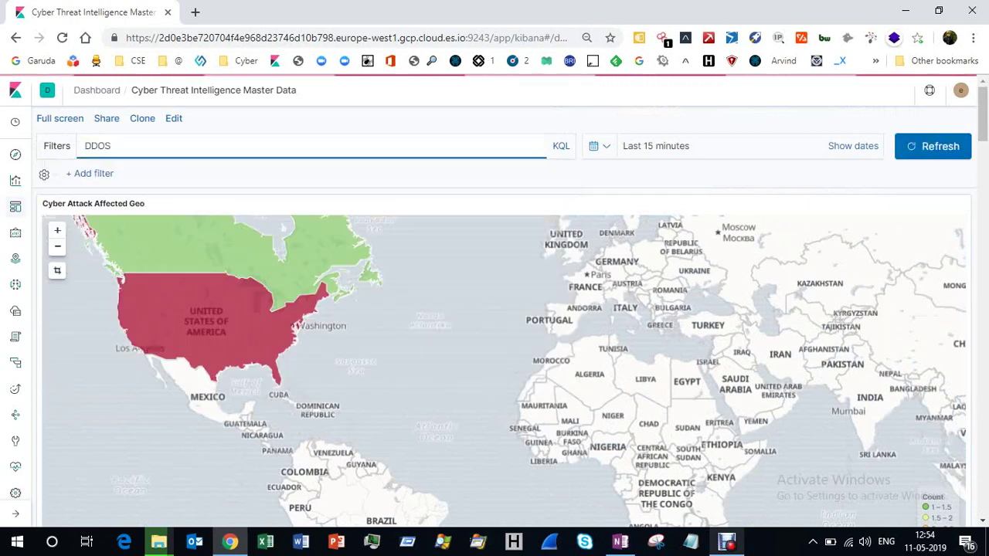
scroll(504, 324, "down", 9)
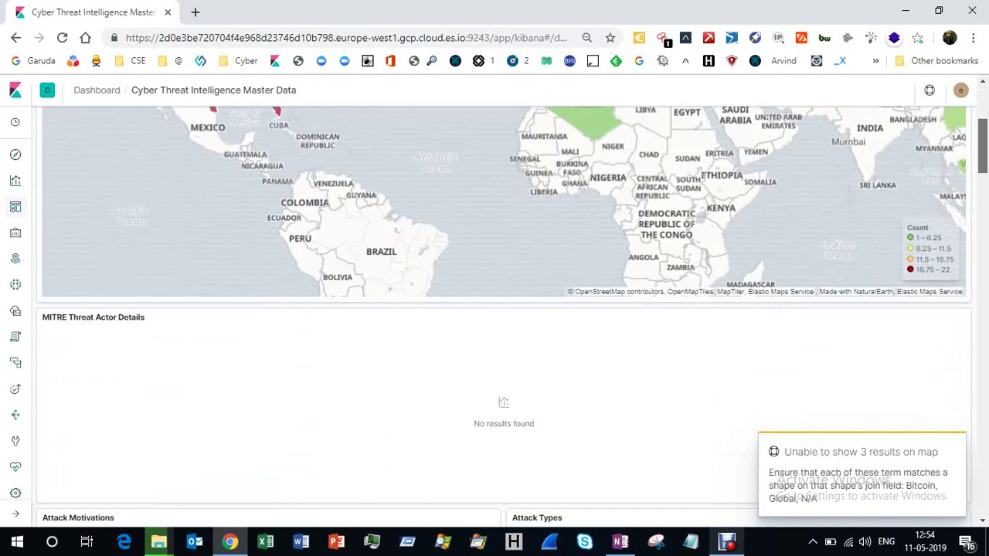
scroll(504, 325, "down", 1)
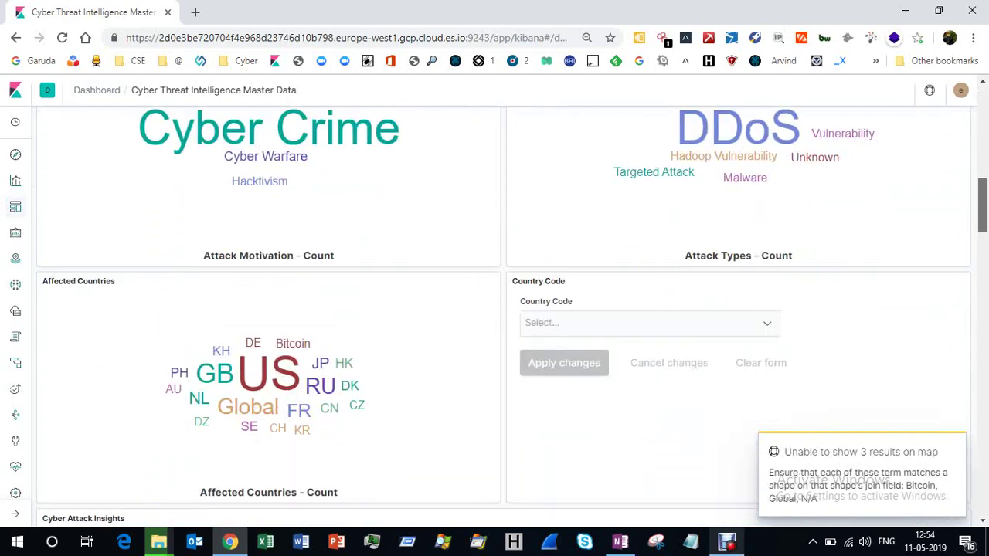
scroll(504, 324, "up", 1)
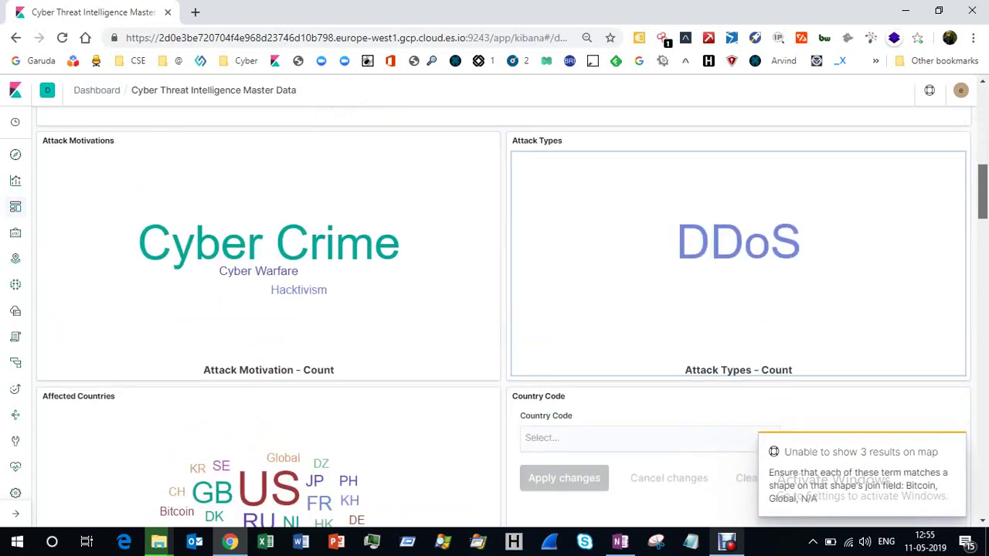
scroll(502, 309, "down", 5)
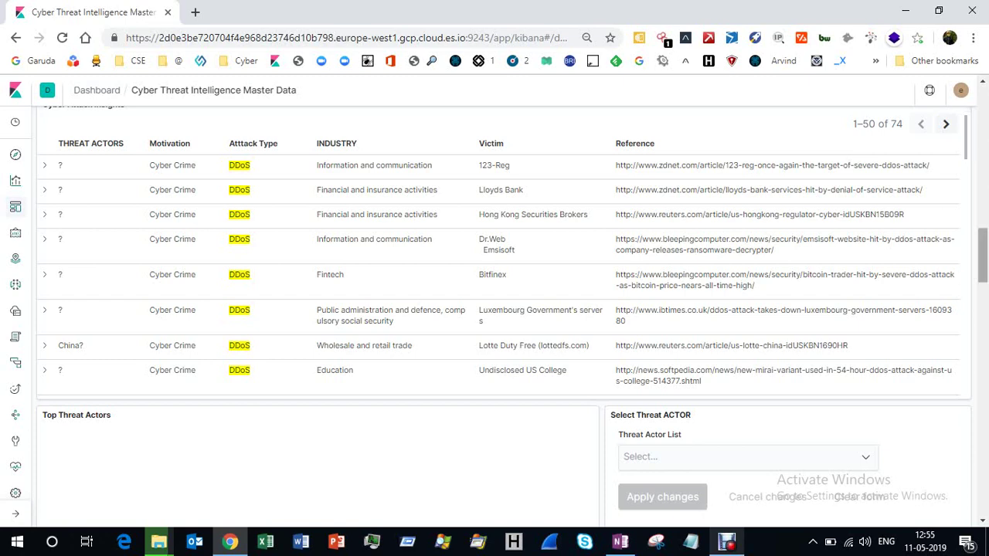
left_click_drag(982, 255, 982, 487)
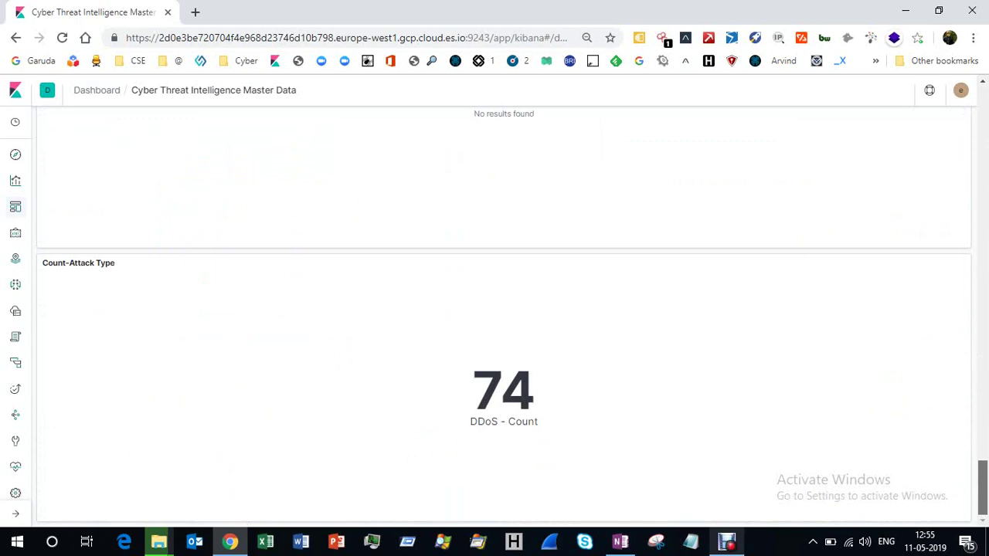
left_click_drag(981, 487, 982, 114)
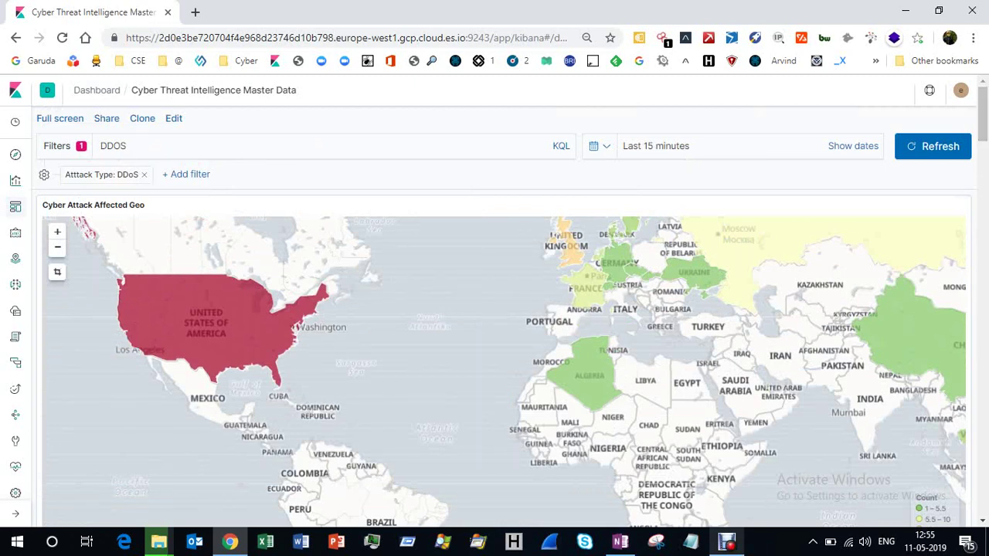
Remove the Atttack Type: DDoS filter and search the dashboard for TROJAN.
left_click(144, 175)
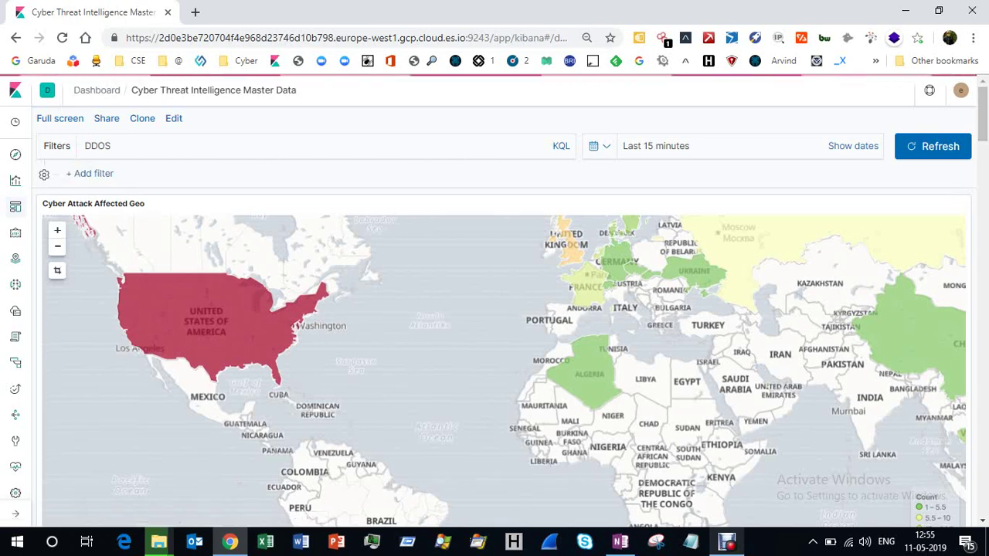
double_click(97, 146)
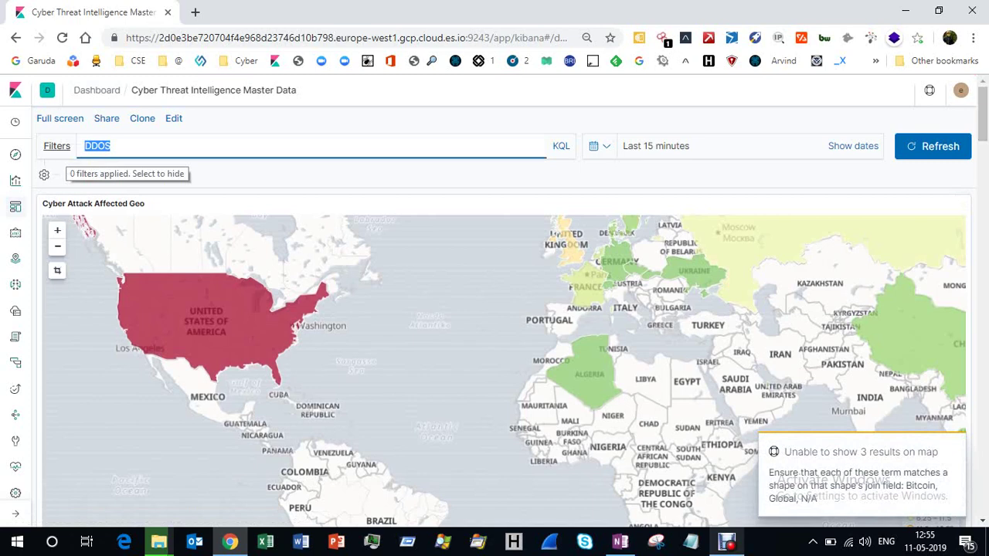
type("TRO")
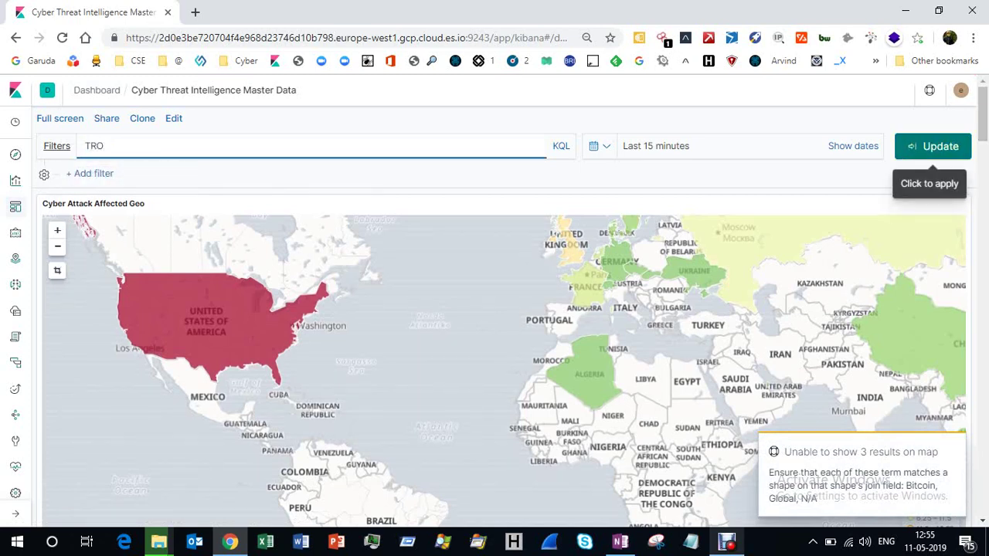
type("JAN")
key("Return")
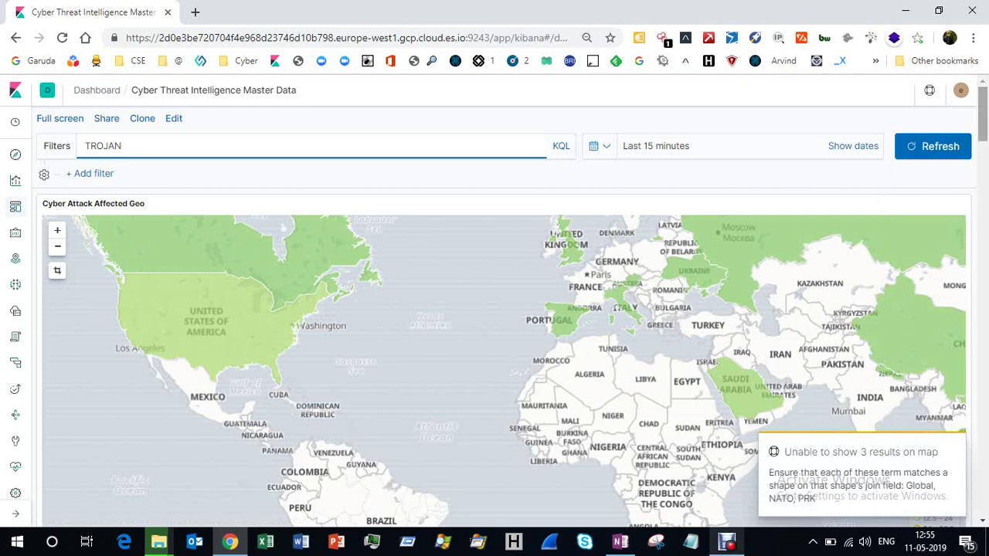
Review the RTM actor entry and related attack panels, then return to the top.
scroll(504, 316, "down", 6)
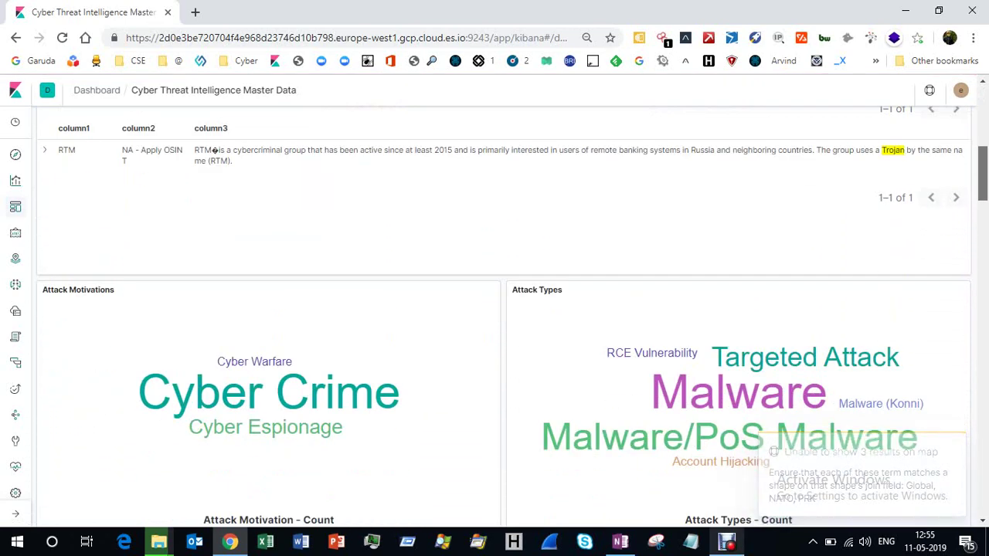
scroll(504, 316, "down", 1)
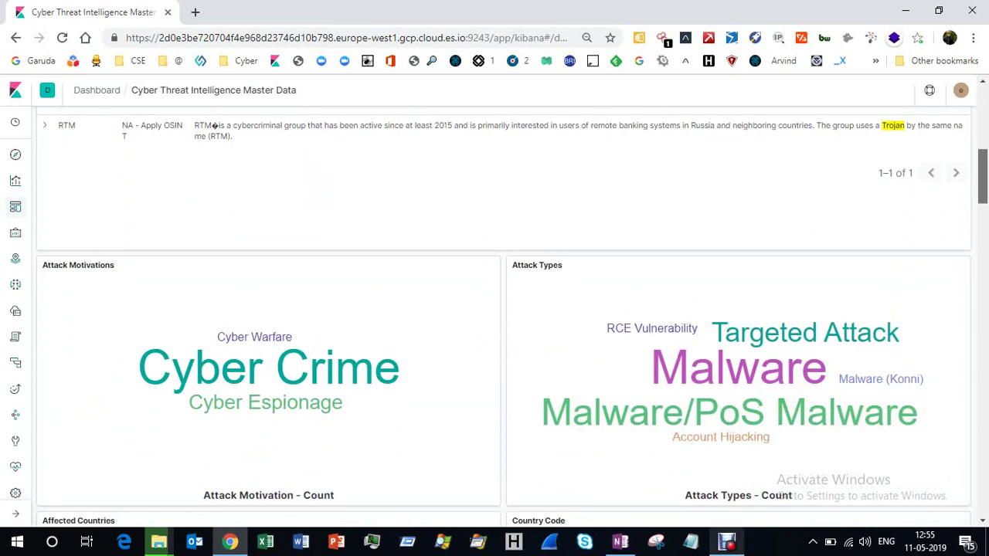
scroll(503, 317, "down", 8)
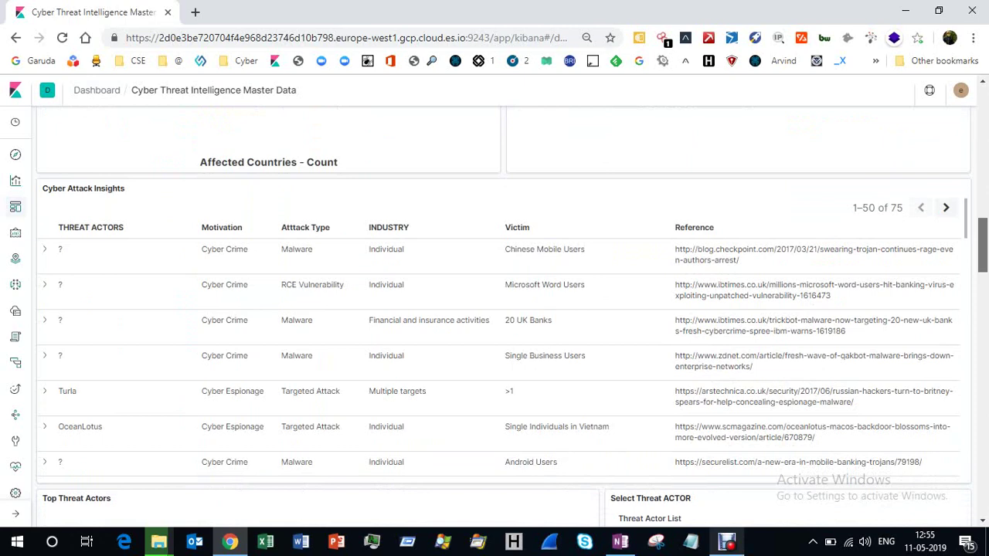
scroll(511, 330, "down", 1)
scroll(511, 330, "down", 6)
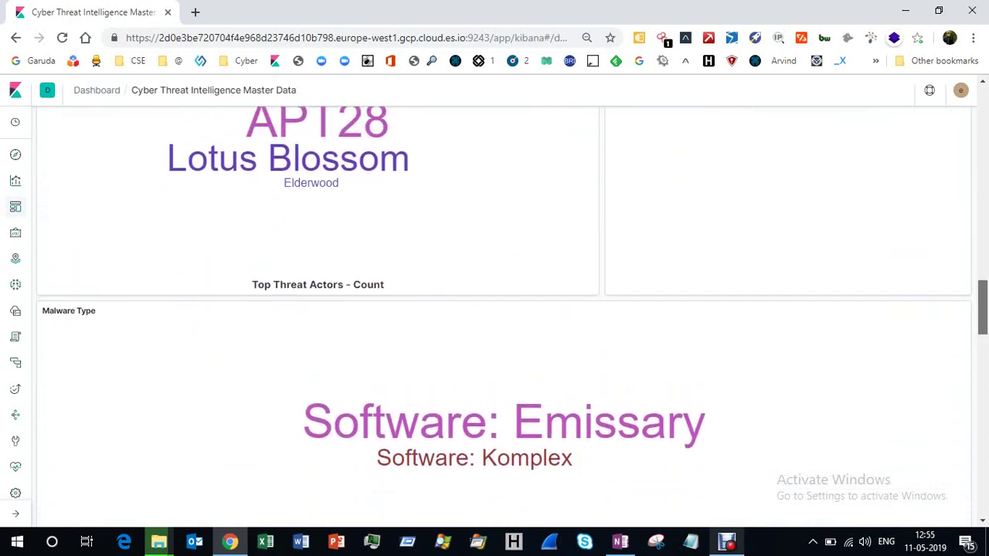
scroll(512, 329, "up", 1)
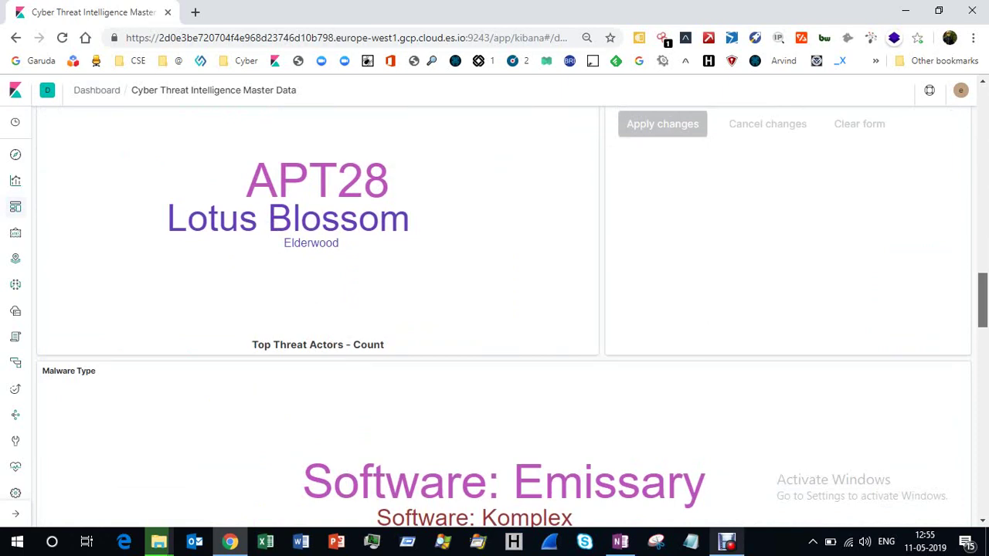
scroll(503, 317, "down", 4)
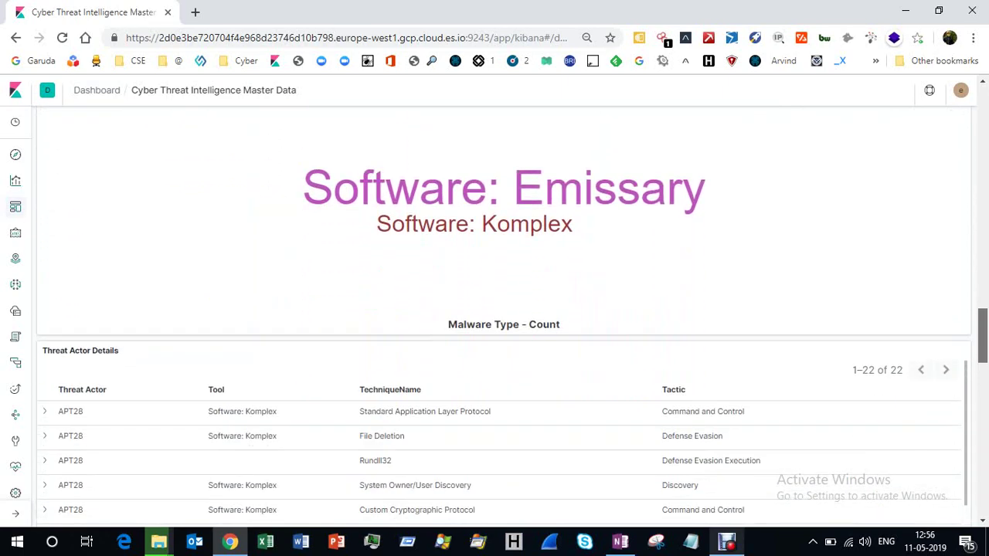
scroll(504, 317, "down", 10)
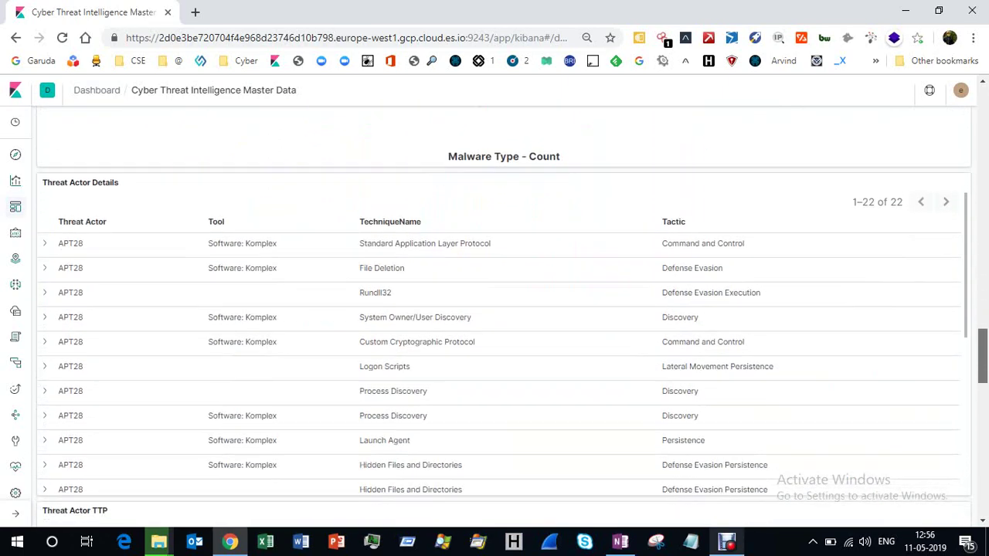
scroll(504, 317, "up", 6)
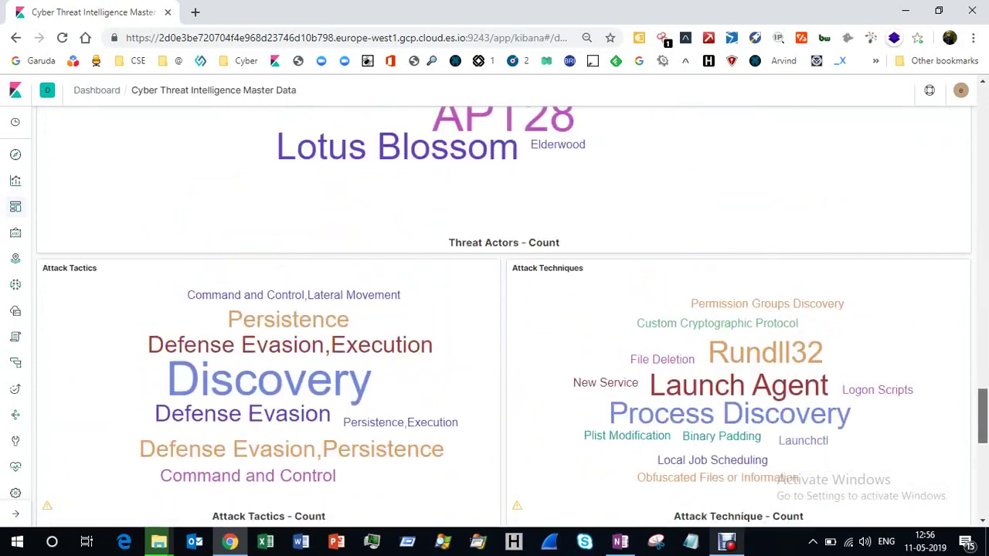
scroll(504, 317, "down", 4)
scroll(503, 317, "down", 8)
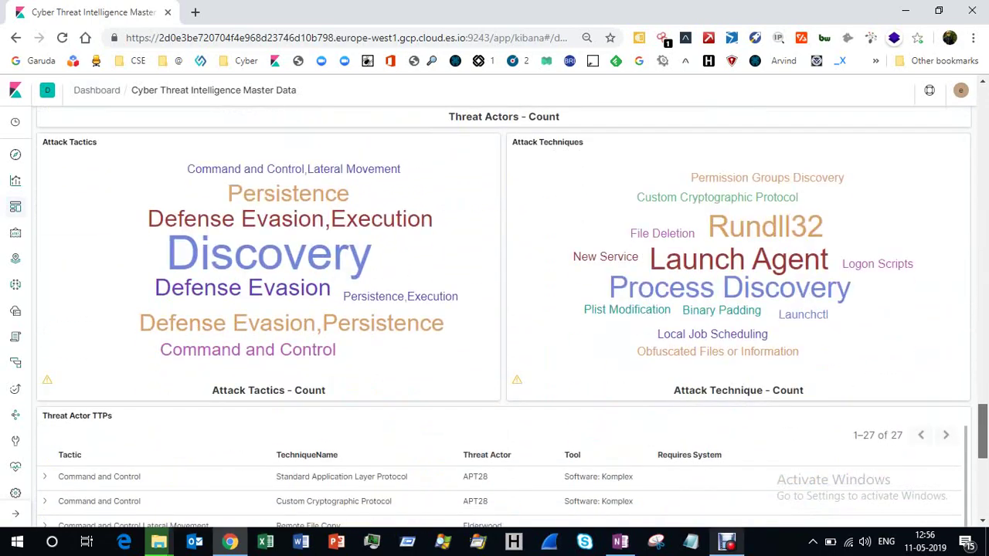
scroll(504, 316, "up", 4)
scroll(504, 317, "up", 5)
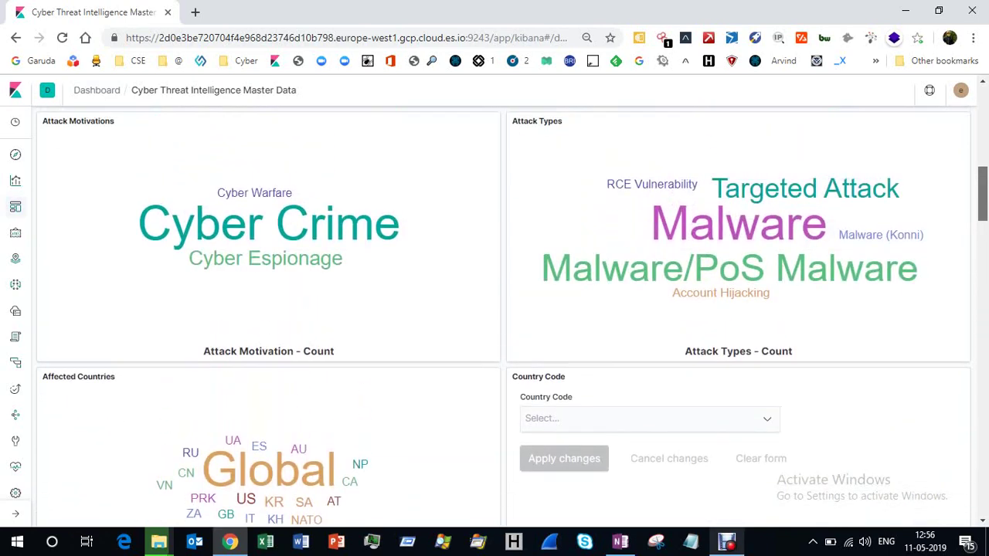
scroll(503, 316, "down", 5)
scroll(504, 317, "up", 4)
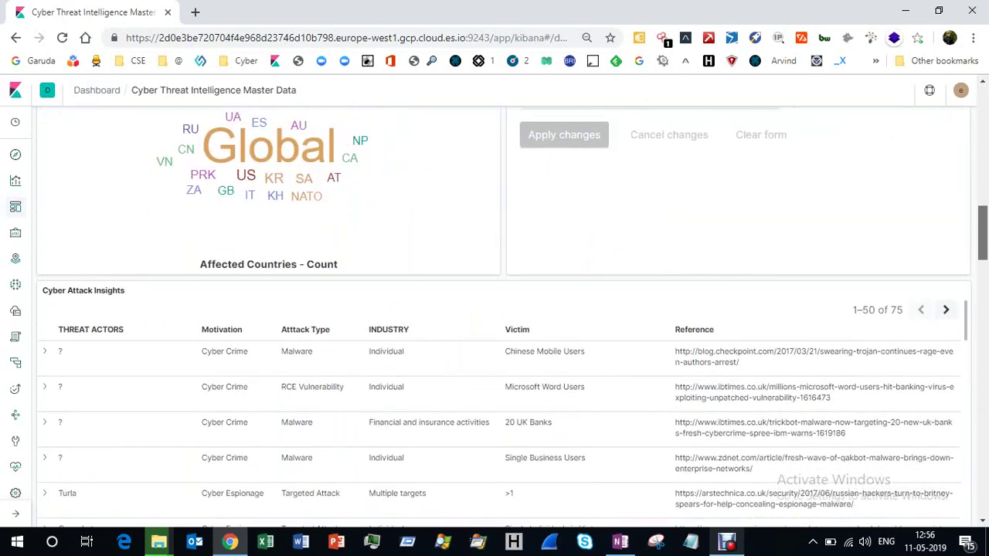
scroll(504, 317, "up", 4)
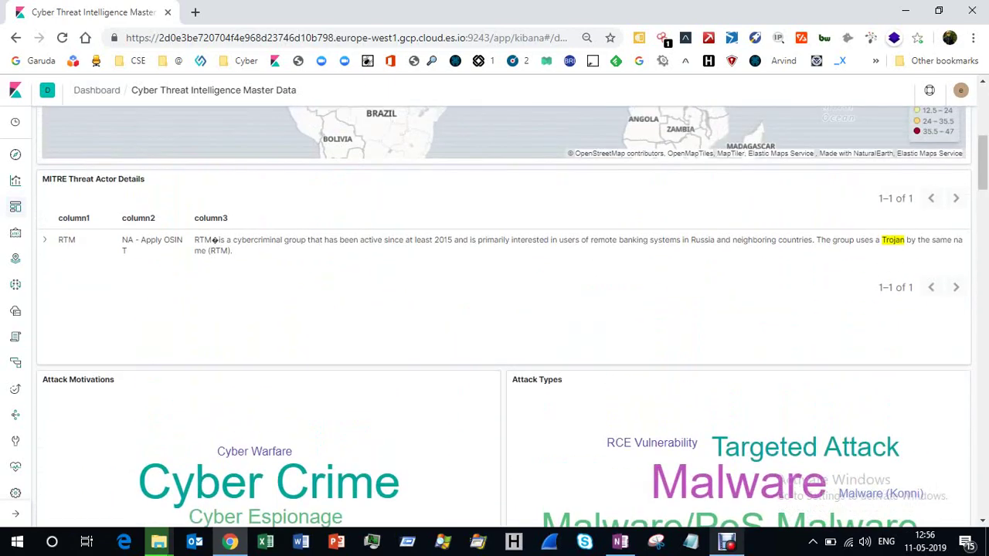
scroll(504, 316, "up", 5)
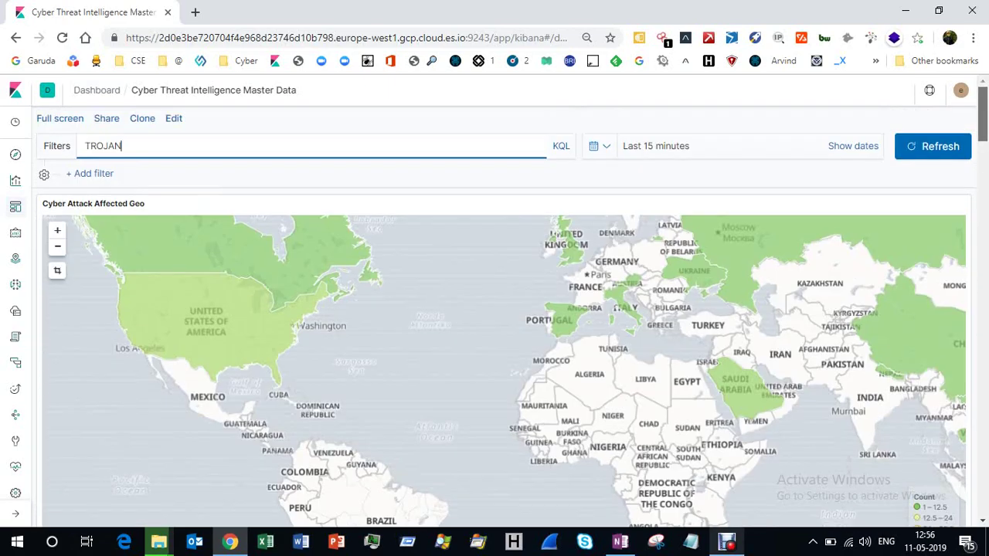
Search for apt28 and highlight the APT28 description in the MITRE Threat Actor Details table.
key("ctrl+a")
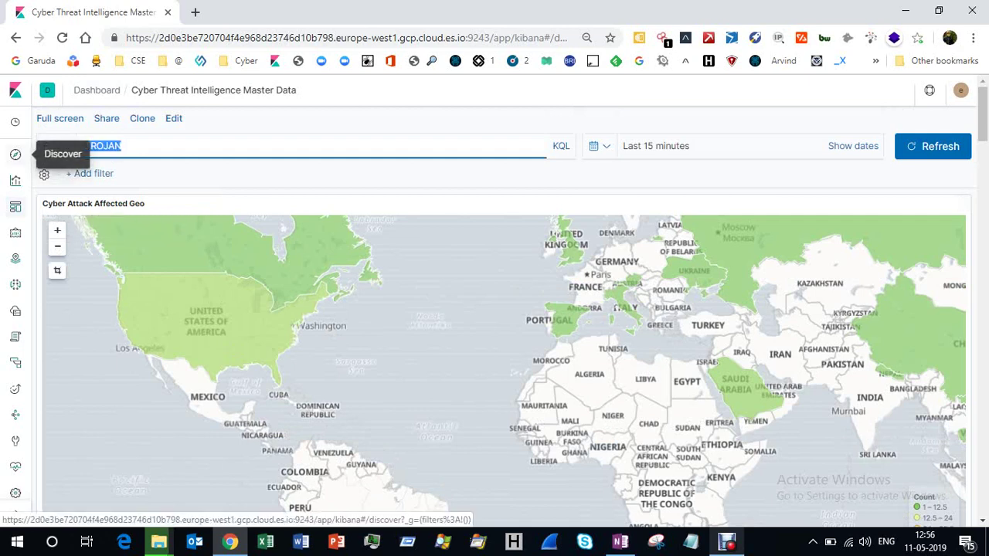
type("apt")
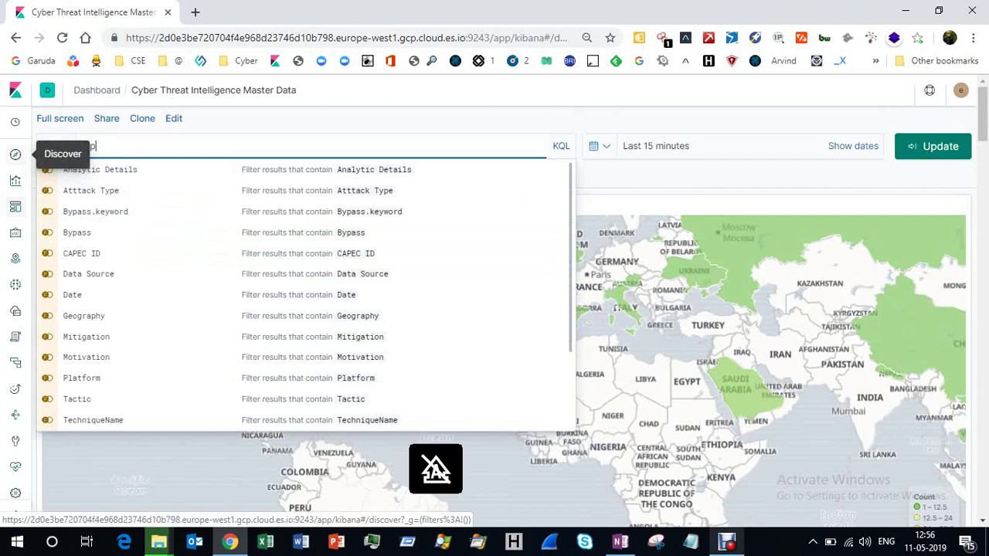
type("28")
key("Return")
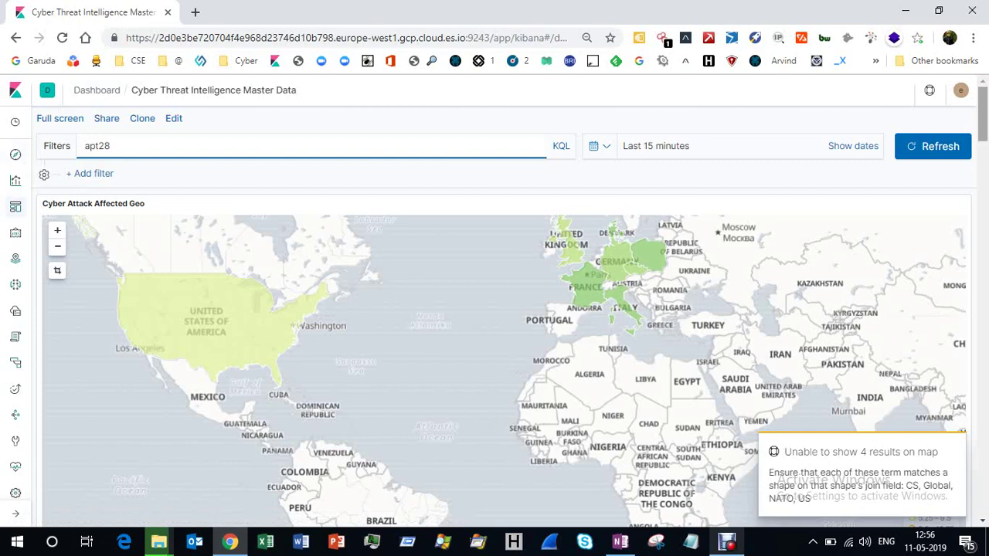
scroll(503, 313, "down", 6)
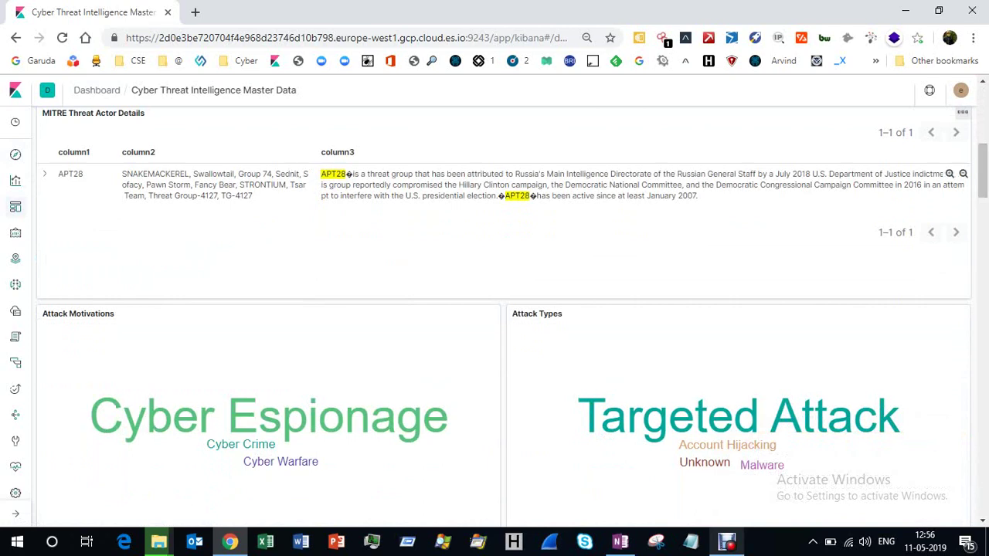
left_click_drag(431, 174, 723, 174)
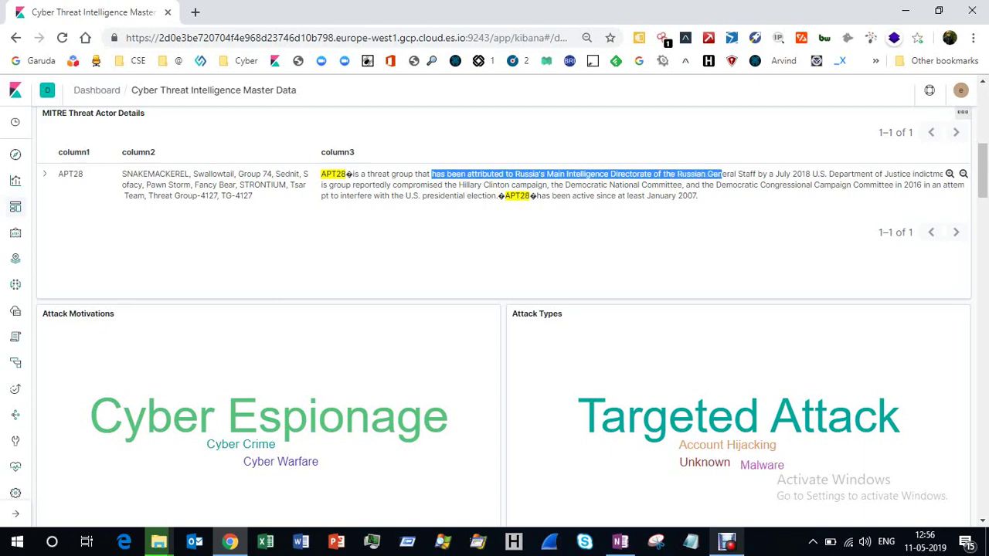
scroll(503, 316, "down", 20)
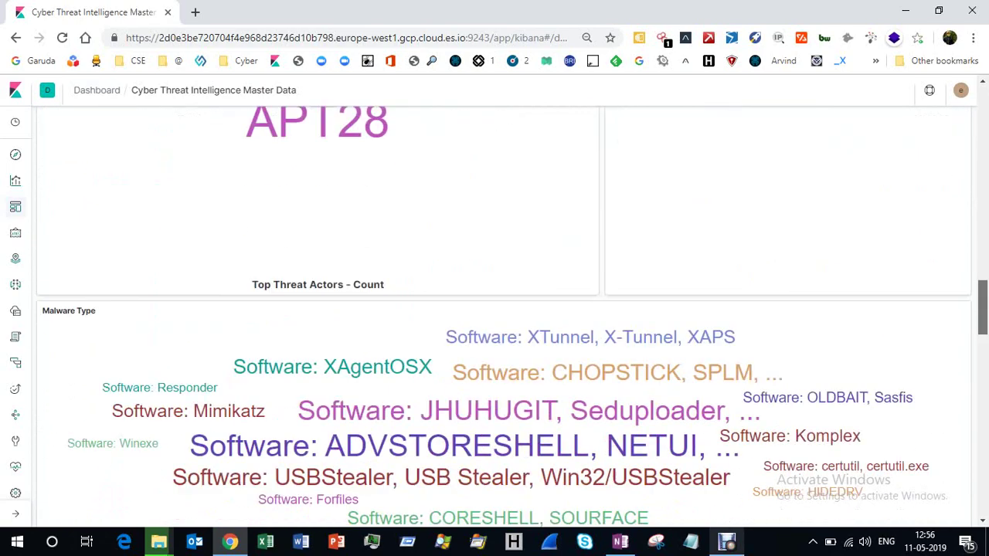
scroll(503, 316, "up", 20)
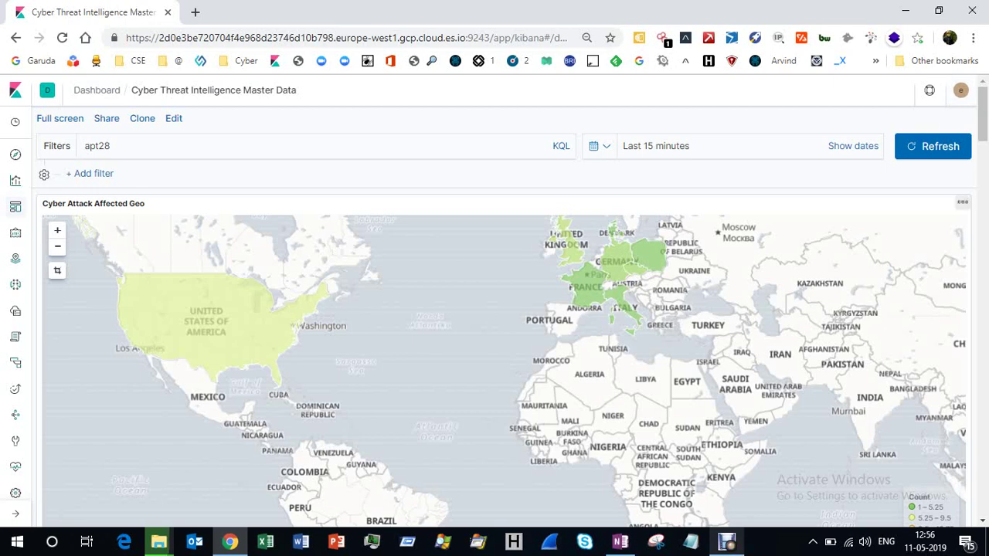
key("ctrl+a")
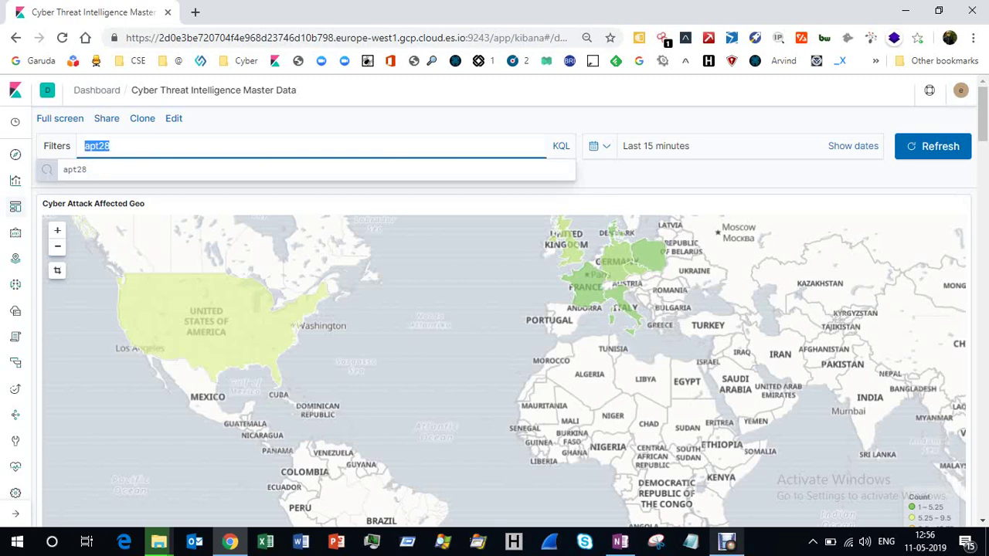